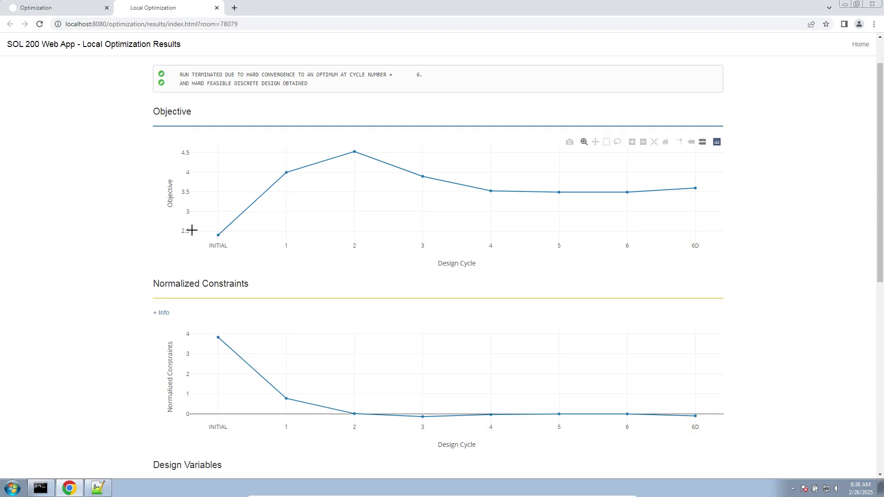
Return to the optimization setup page and review its Variables, Objective, Constraints and Exporter sections.
left_click(60, 7)
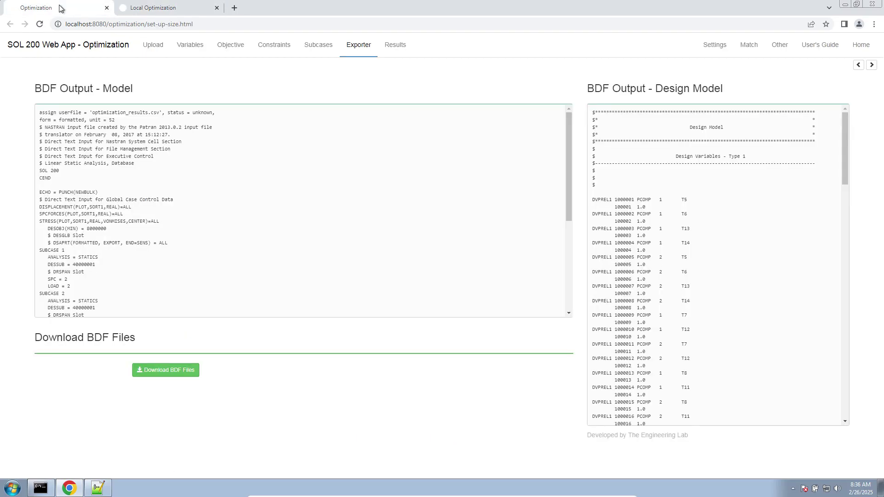
left_click(189, 50)
left_click(231, 52)
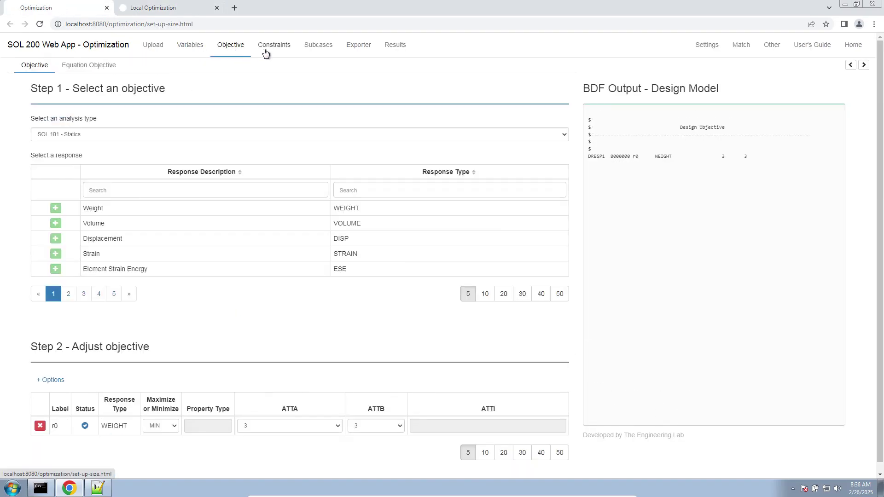
left_click(268, 50)
left_click(355, 48)
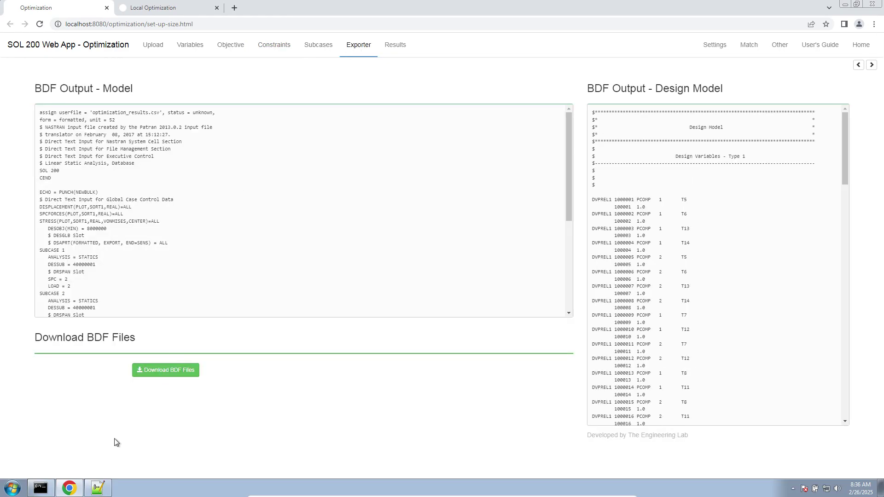
Open the nastran_working_directory folder inside Downloads in the file explorer.
left_click(12, 487)
left_click(159, 369)
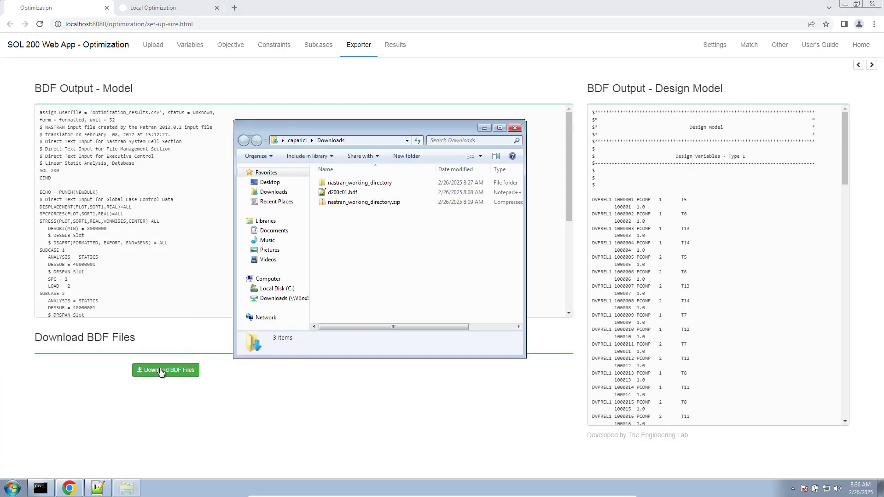
double_click(359, 182)
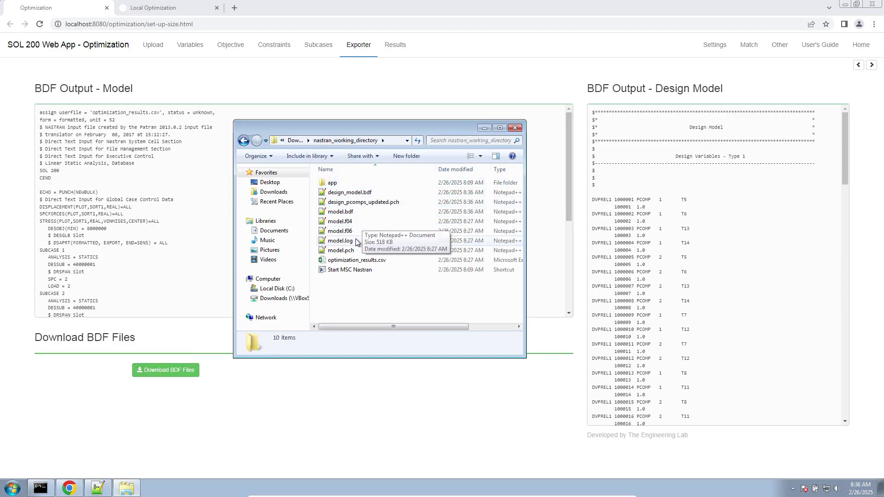
Delete model.f04, model.f06, model.log, model.pch, optimization_results.csv and design_pcomps_updated.pch from the working directory, keeping the BDF files.
left_click(357, 260)
left_click(351, 221, "shift")
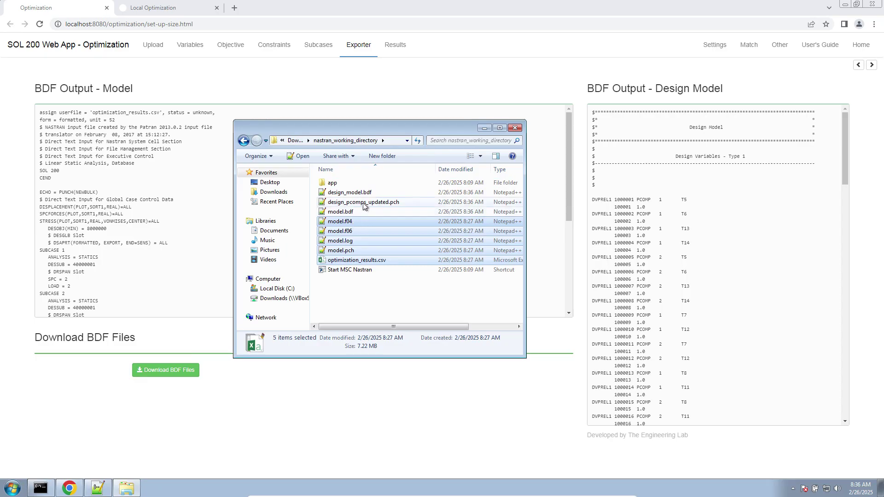
left_click(364, 202, "ctrl")
key("Delete")
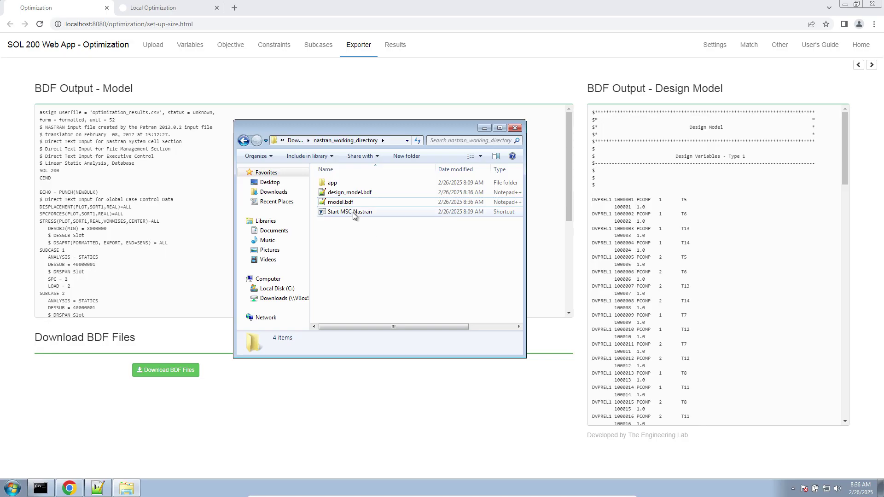
left_click(354, 215)
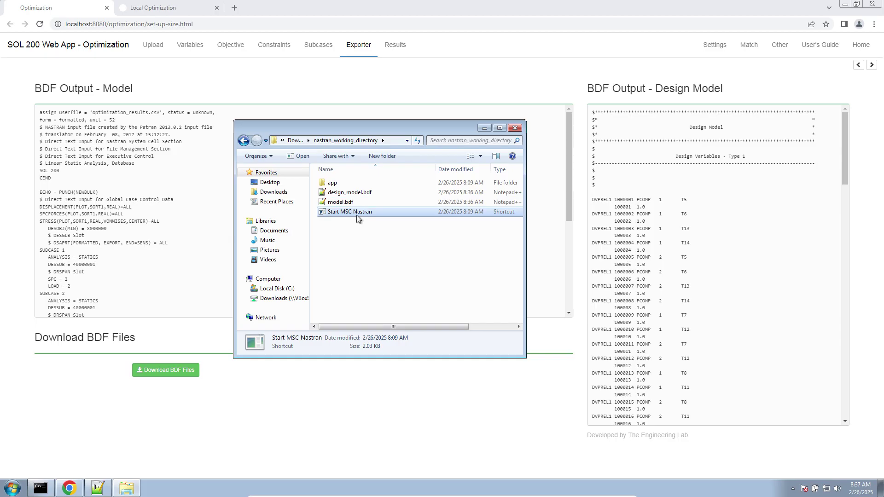
Open model.bdf in Notepad++ and change the ECHO entry from PUNCH(NEWBULK) to NONE.
double_click(348, 204)
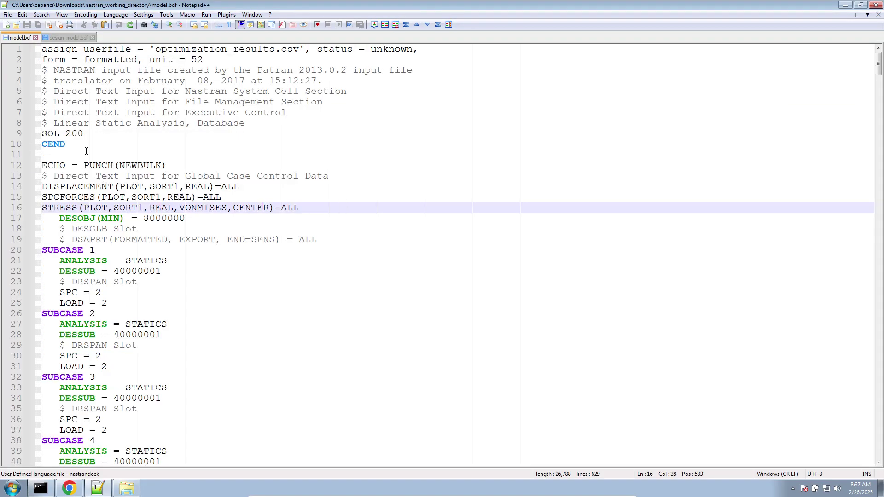
triple_click(60, 168)
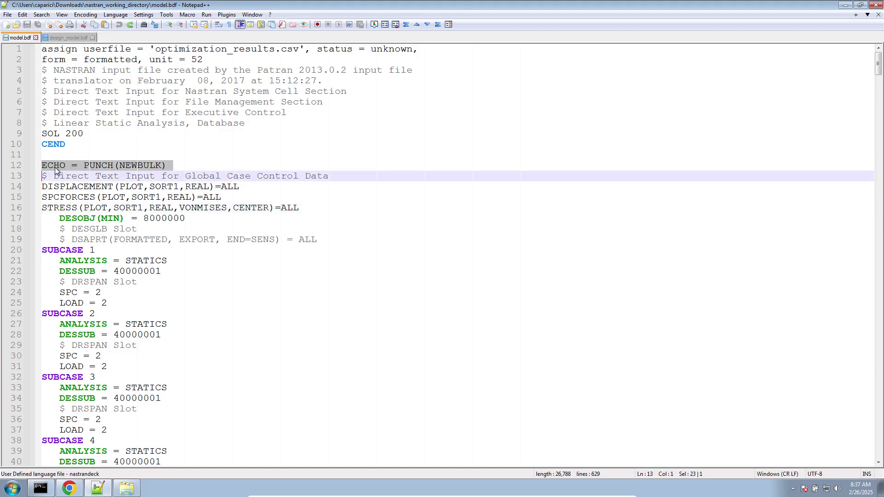
left_click(80, 166)
left_click_drag(82, 166, 186, 164)
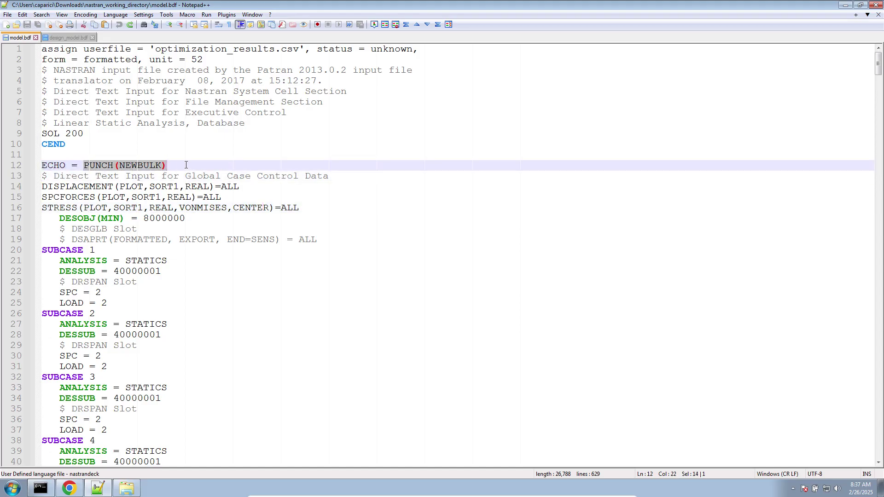
type("NONE")
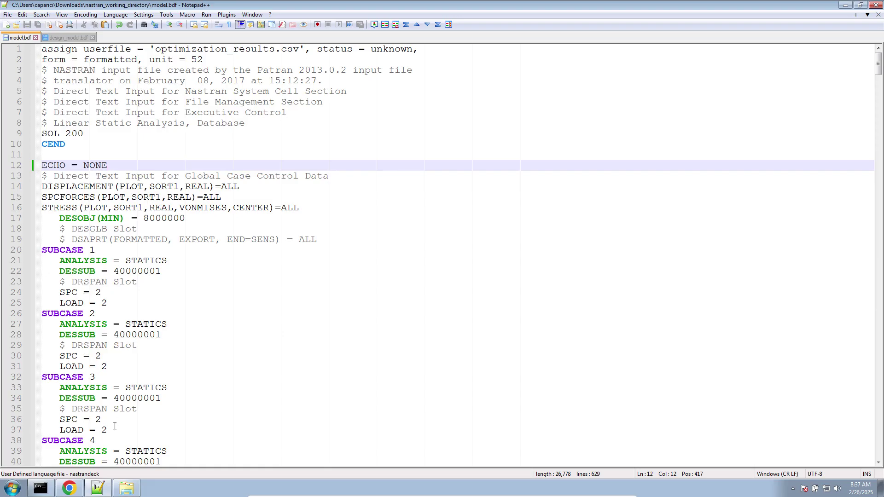
Open design_model.bdf from the working directory and delete the MDLPRM HDF5 2 line.
left_click(126, 488)
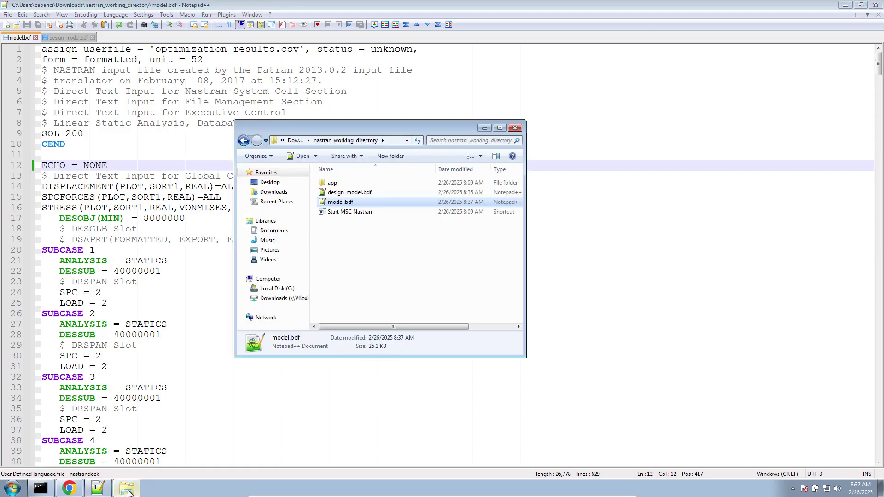
double_click(368, 193)
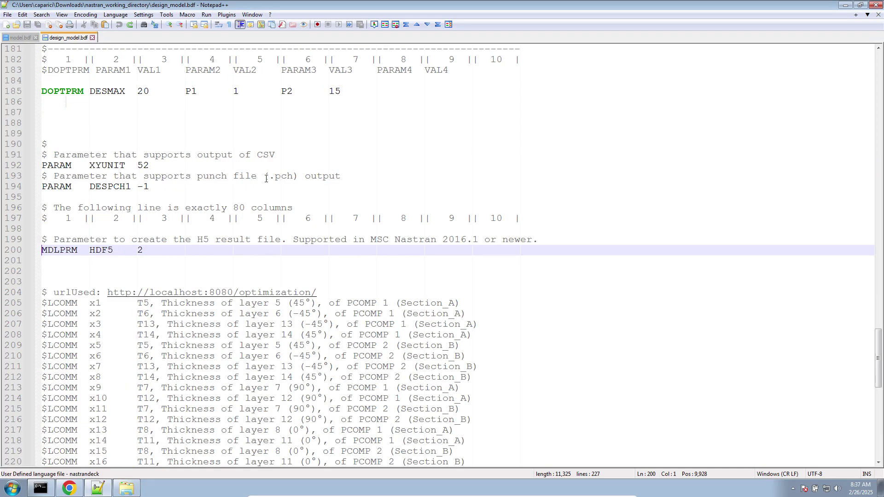
triple_click(59, 249)
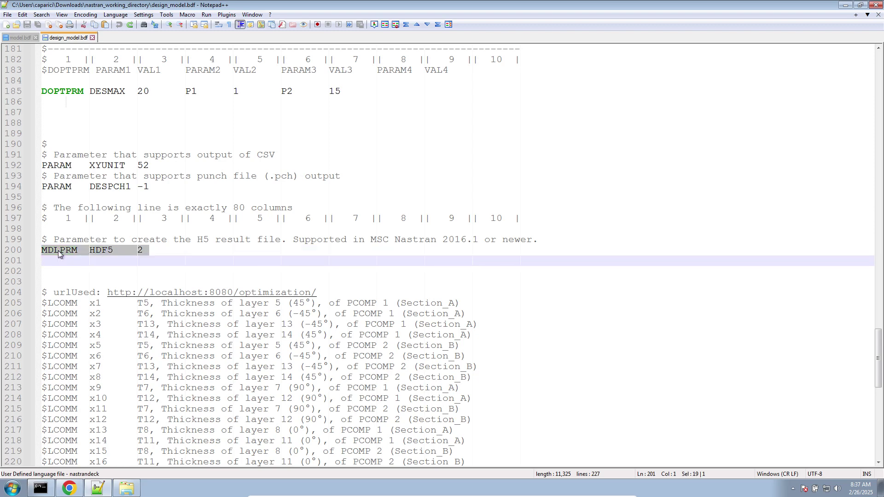
key("Delete")
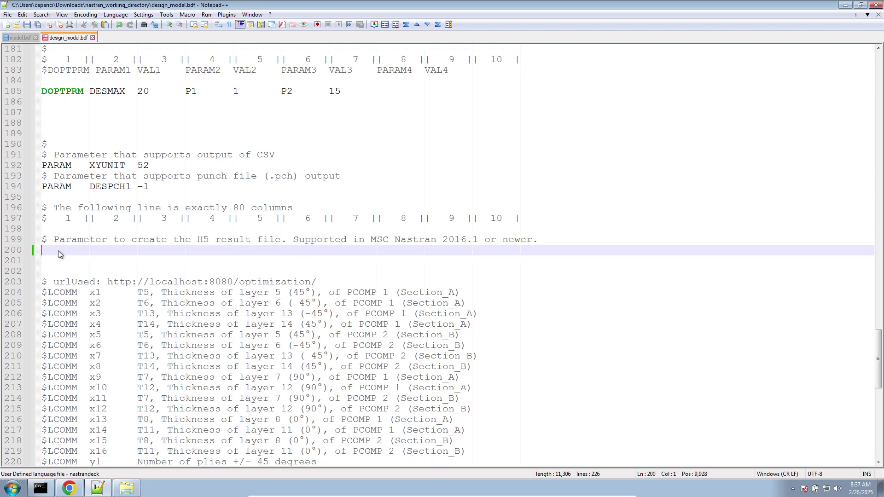
Launch NX Nastran from the nastran.exe desktop shortcut and run model.bdf as the input file without optional keywords.
left_click(880, 488)
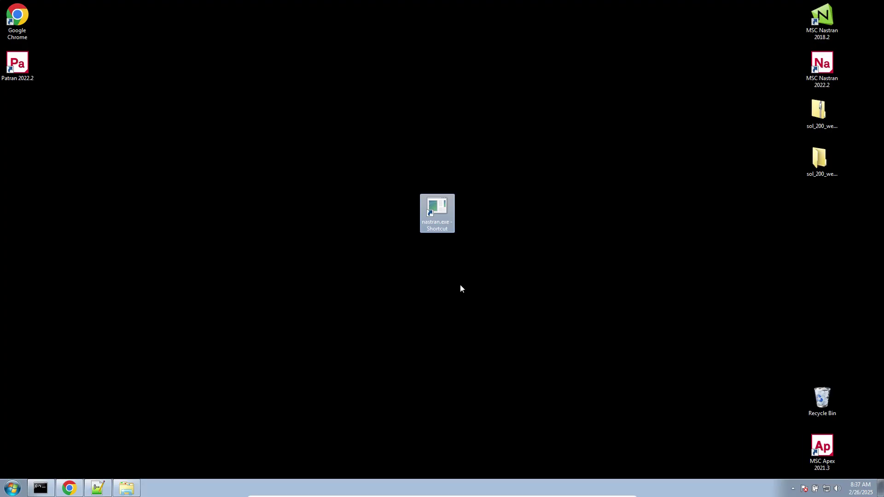
double_click(437, 222)
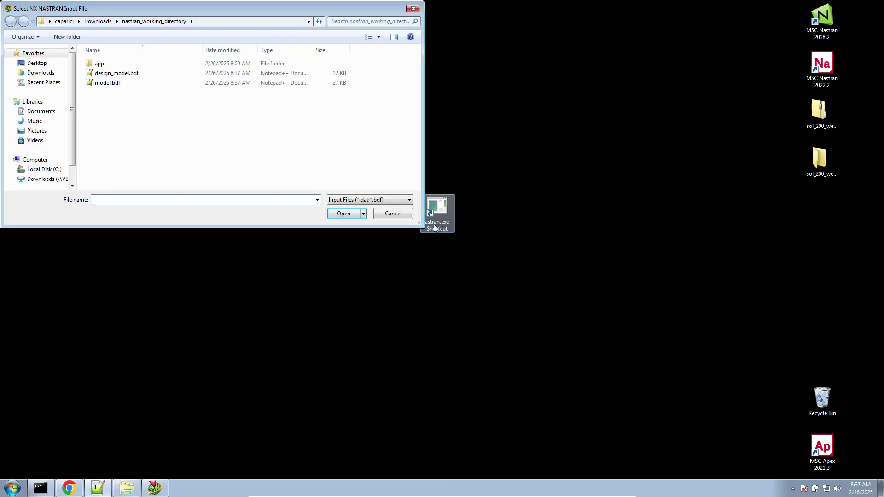
double_click(109, 84)
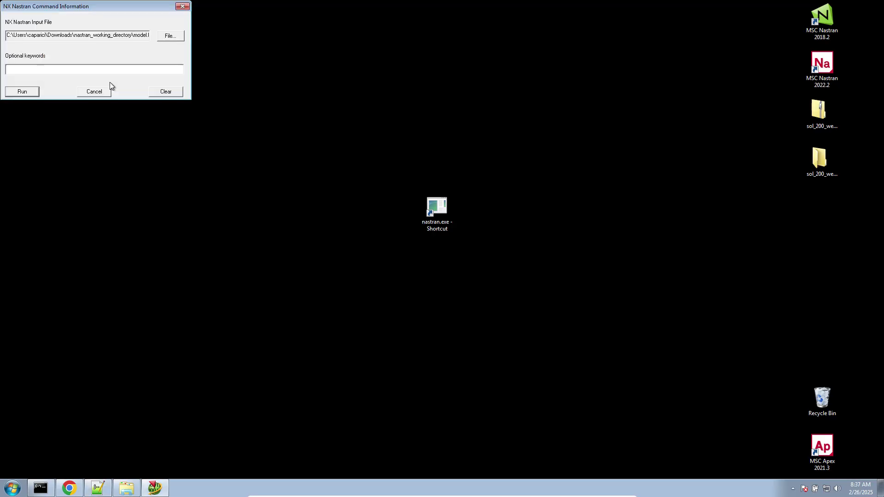
left_click(23, 91)
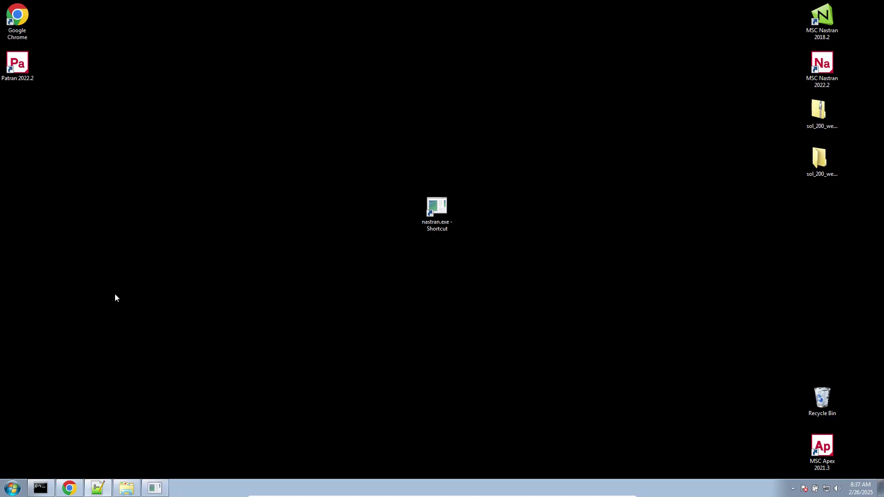
Open model.f06 from the working directory and find the objective and maximum constraint history near its end.
left_click(127, 488)
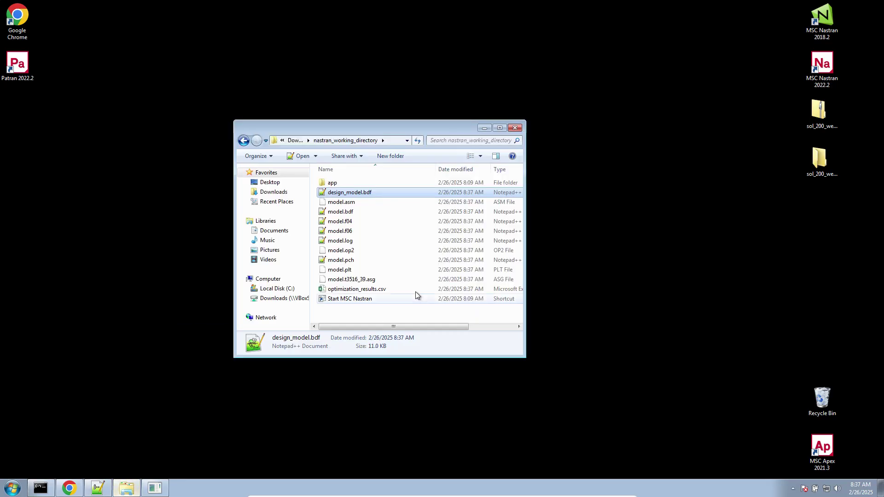
left_click(366, 231)
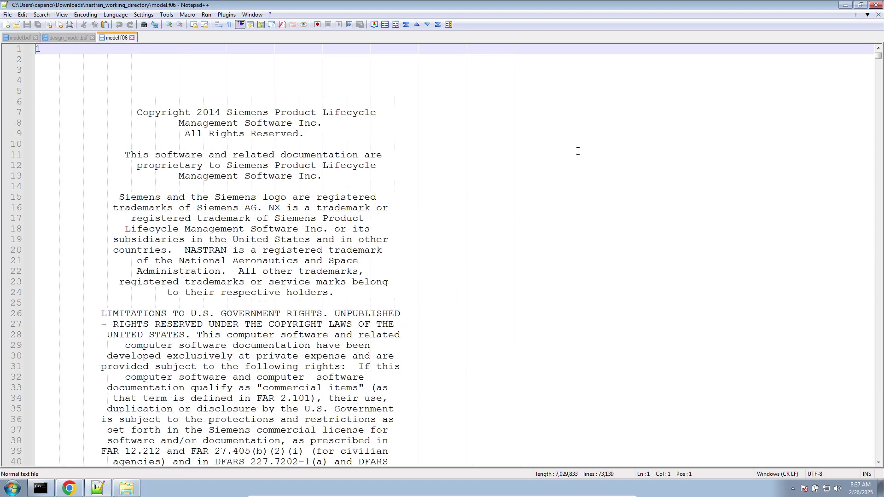
left_click_drag(878, 52, 858, 462)
scroll(463, 368, "up", 12)
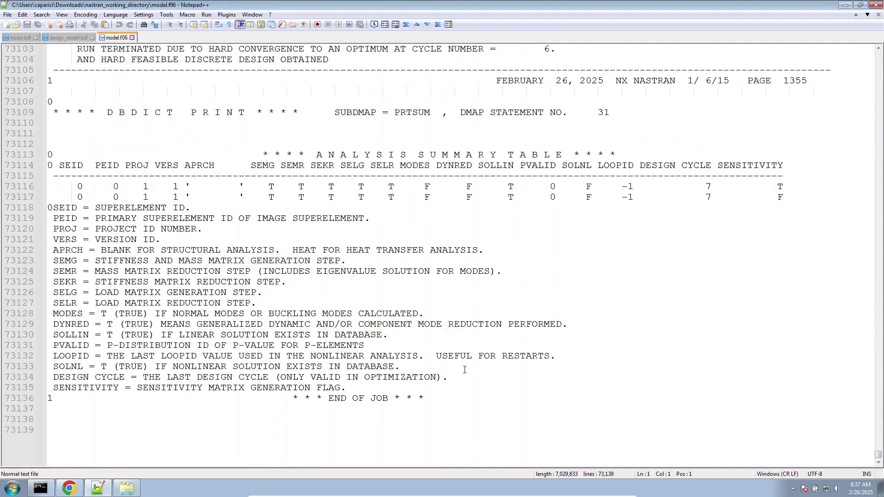
scroll(463, 368, "up", 20)
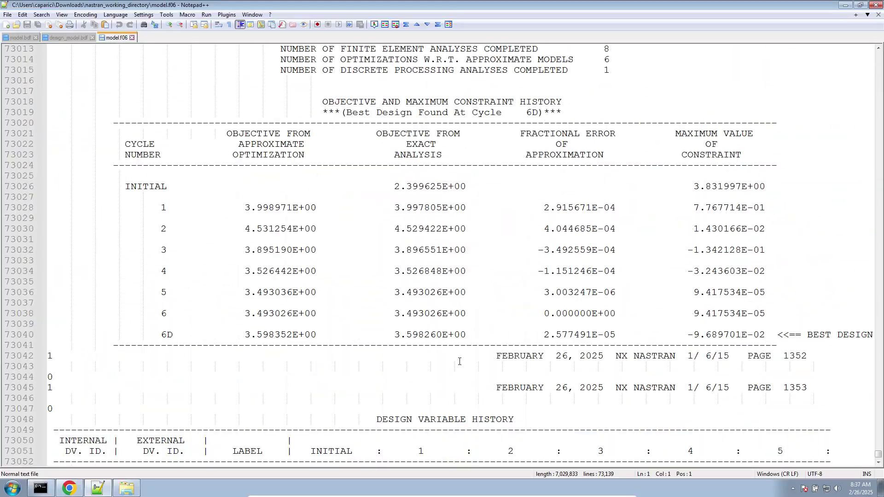
Examine the convergence messages and highlight the history table's column of objectives from approximate optimization.
left_click(319, 146)
scroll(268, 87, "up", 4)
left_click_drag(239, 80, 576, 355)
scroll(576, 354, "down", 1)
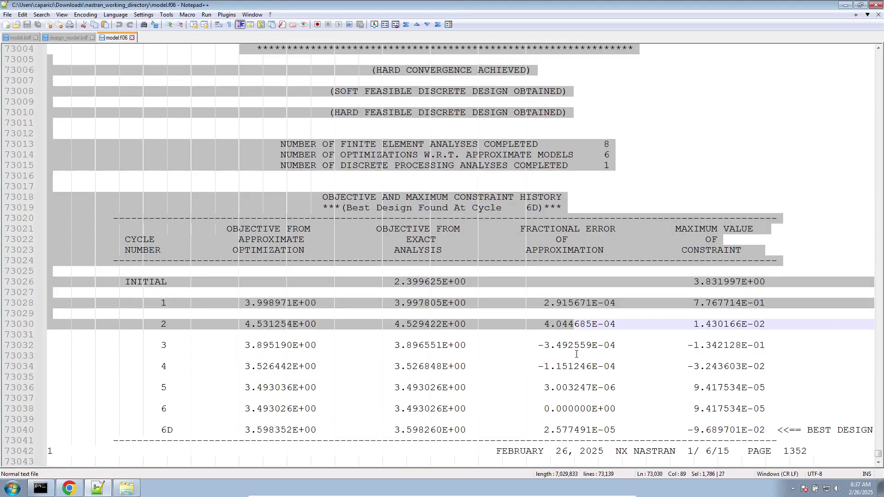
left_click(281, 250)
left_click_drag(226, 225, 322, 430)
scroll(309, 394, "down", 2)
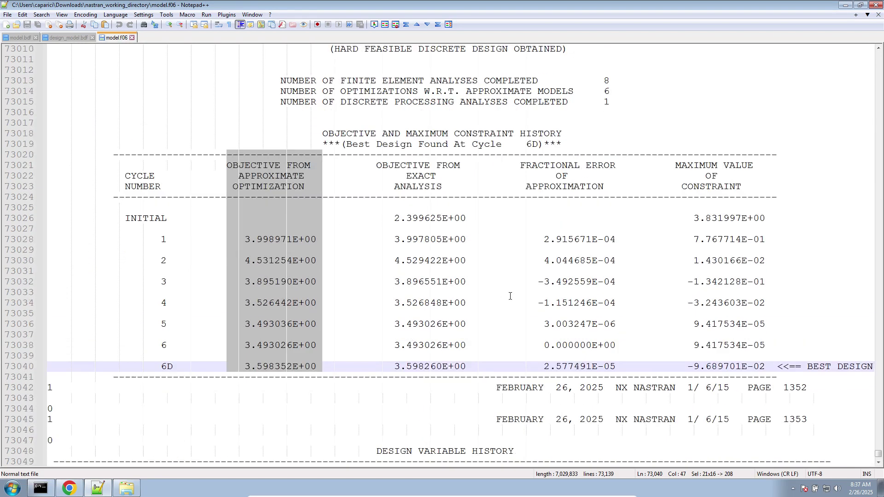
Examine the design variable history table in model.f06 through design cycle 6D.
scroll(505, 311, "down", 7)
scroll(506, 311, "down", 5)
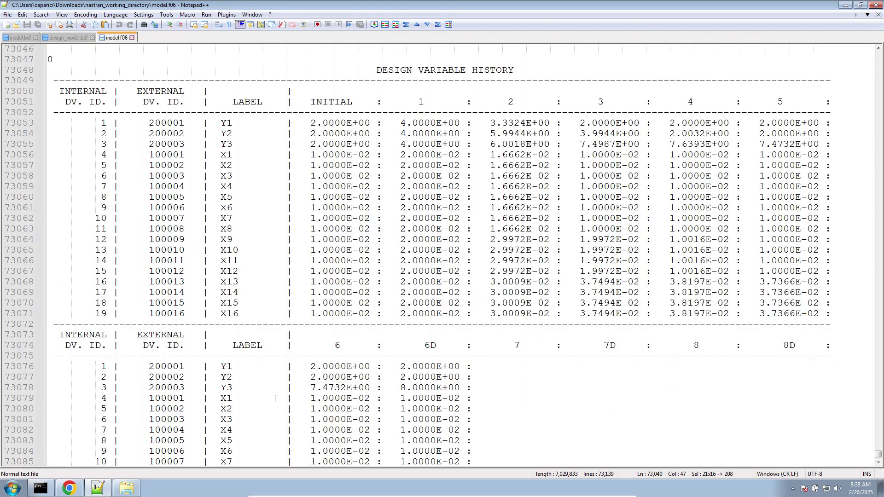
scroll(116, 449, "down", 3)
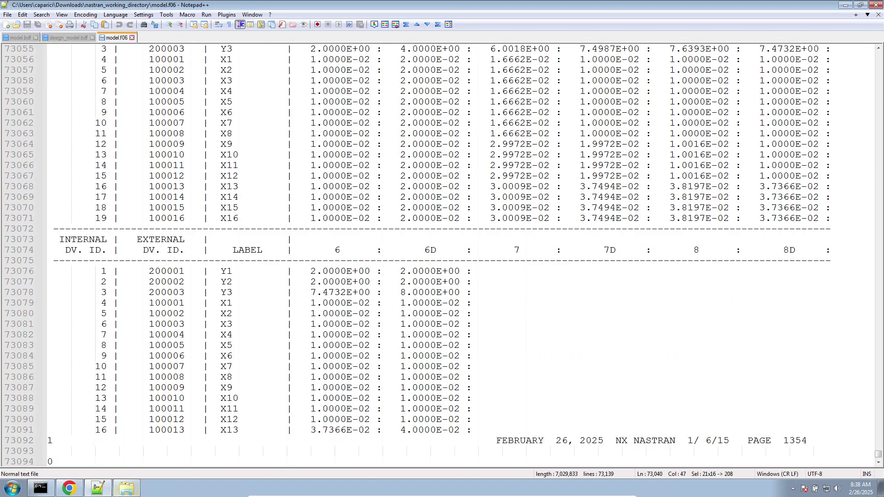
Launch Start MSC Nastran from the working directory to open the Local Optimization results in the web app.
left_click(126, 489)
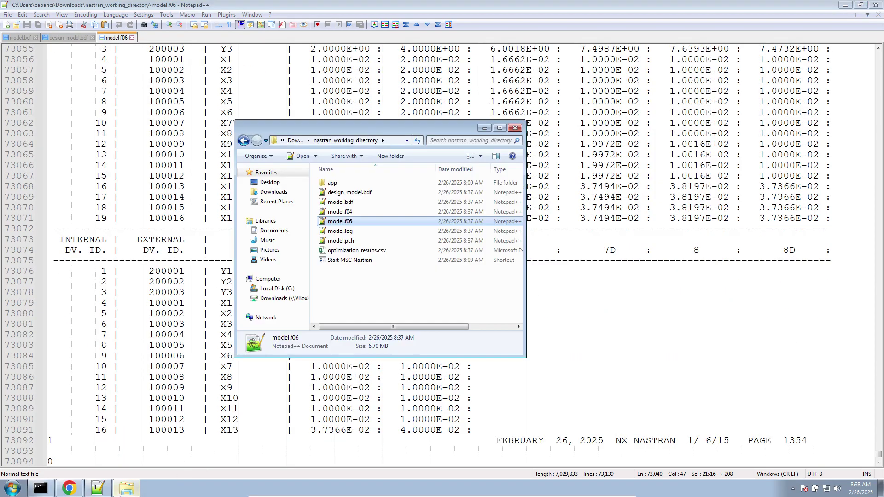
double_click(361, 261)
left_click(467, 251)
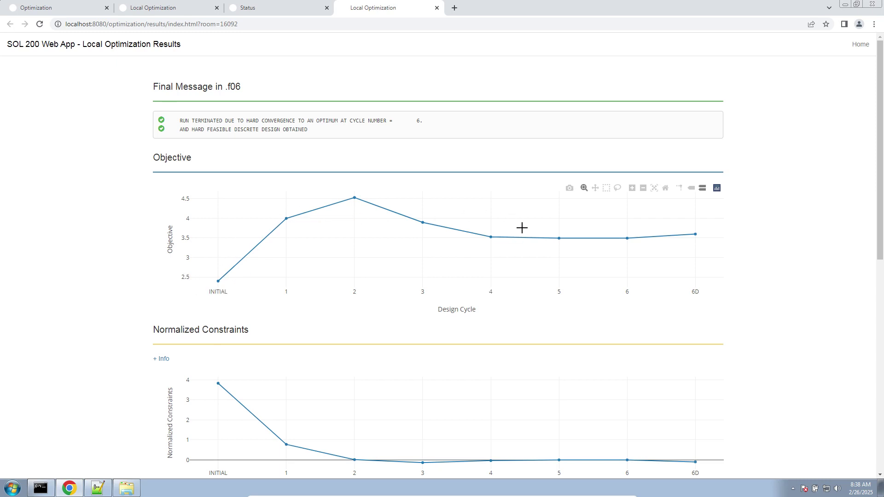
Review the results plots and display only y1, y2 and y3 in the Design Variables plot.
scroll(521, 227, "down", 4)
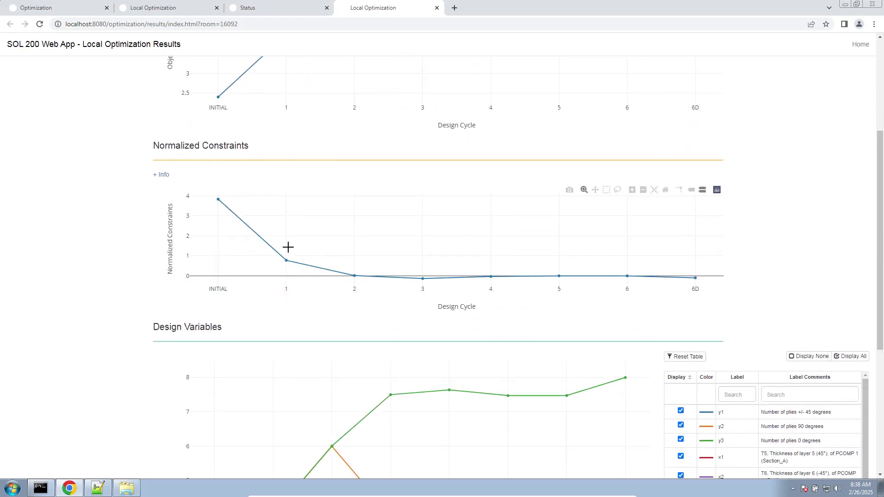
mouse_move(698, 277)
scroll(698, 276, "down", 5)
left_click(797, 112)
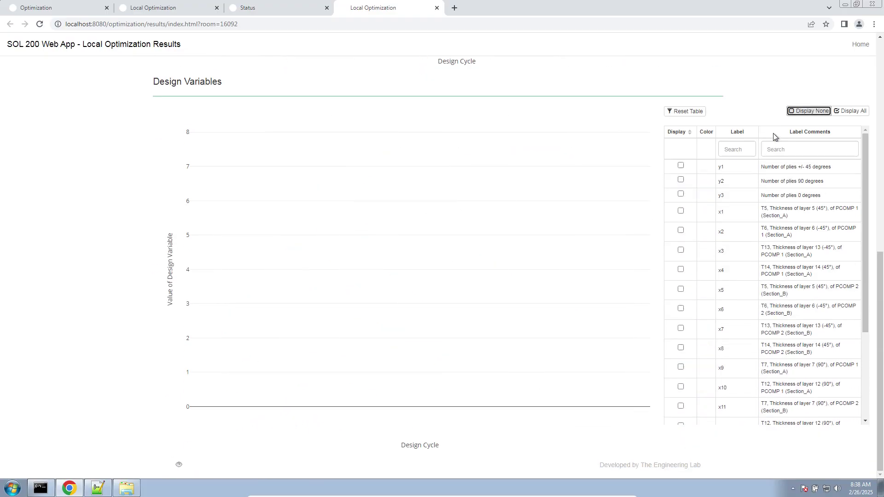
left_click(680, 166)
left_click(681, 180)
left_click(680, 194)
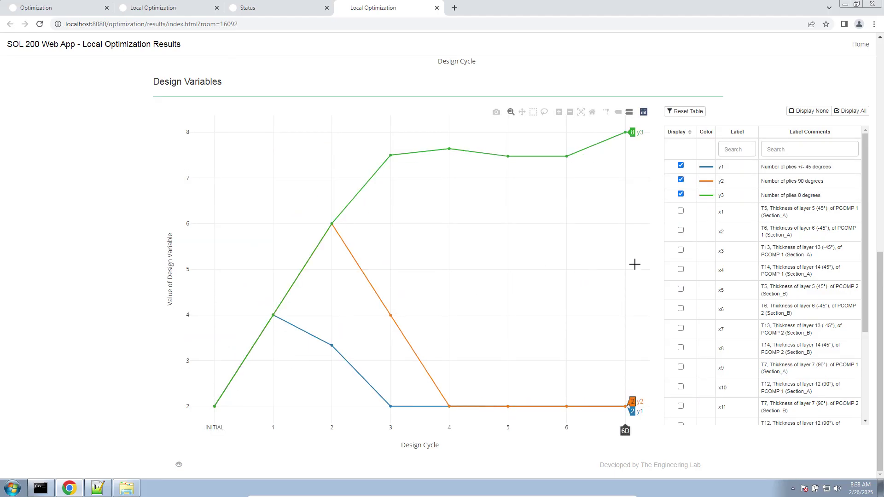
Switch to Notepad++ and highlight the ECHO keyword in model.bdf for review.
left_click(104, 489)
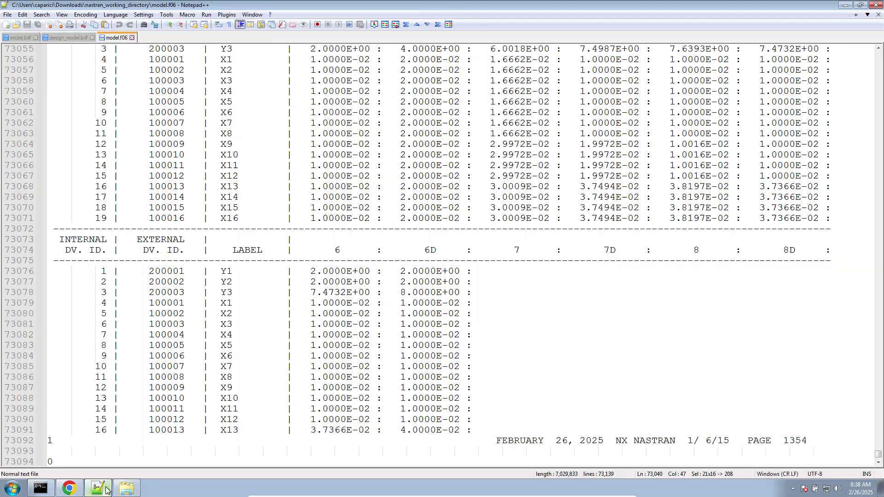
left_click(14, 39)
double_click(63, 169)
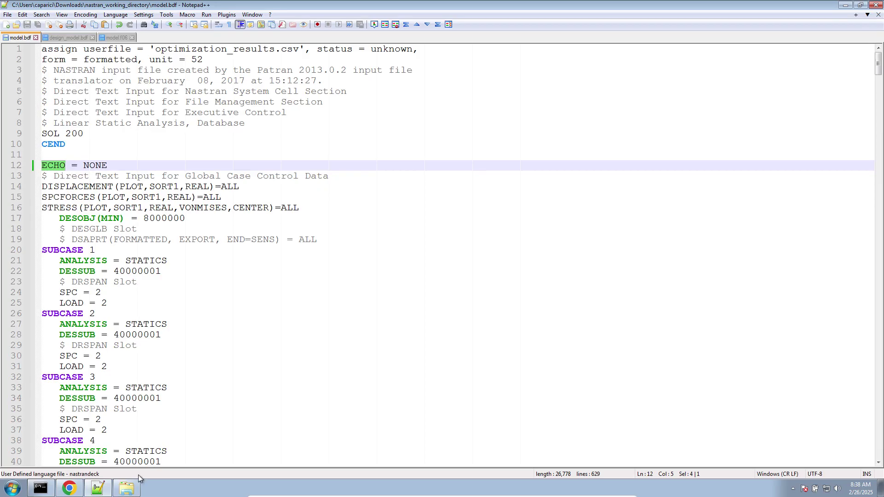
Open model.pch from nastran_working_directory and review its updated PCOMP entries.
left_click(126, 489)
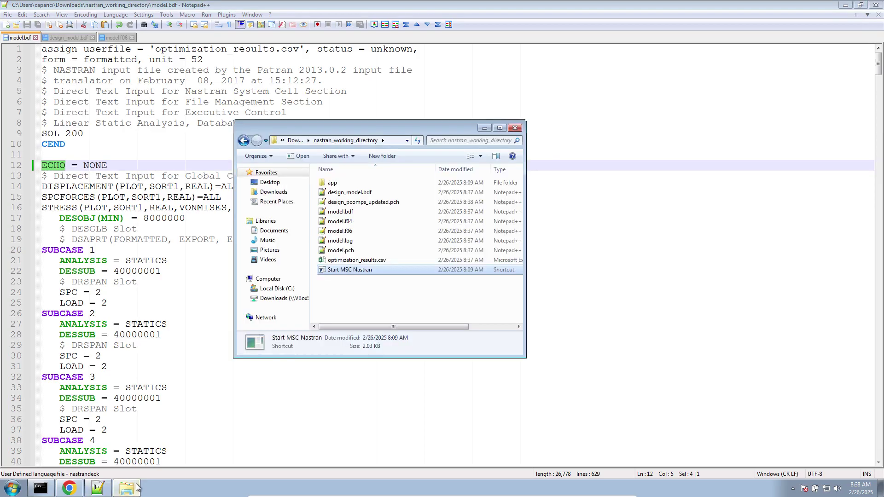
left_click(355, 251)
double_click(355, 250)
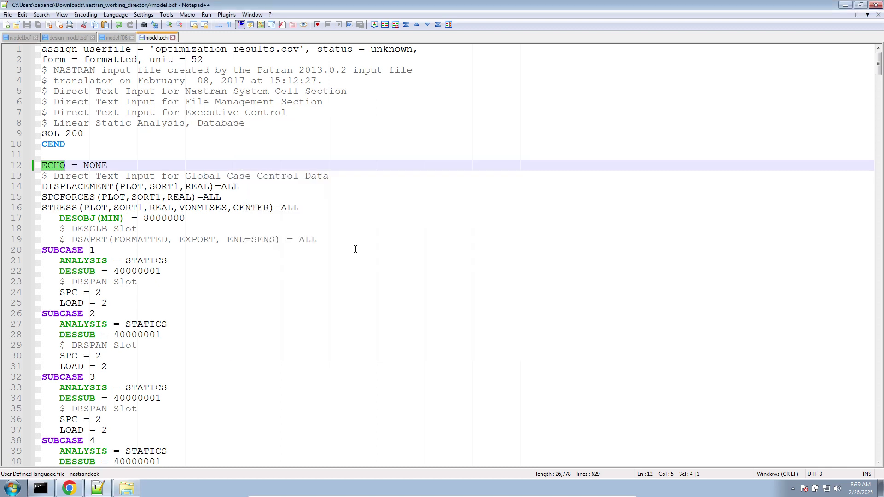
scroll(355, 231, "down", 3)
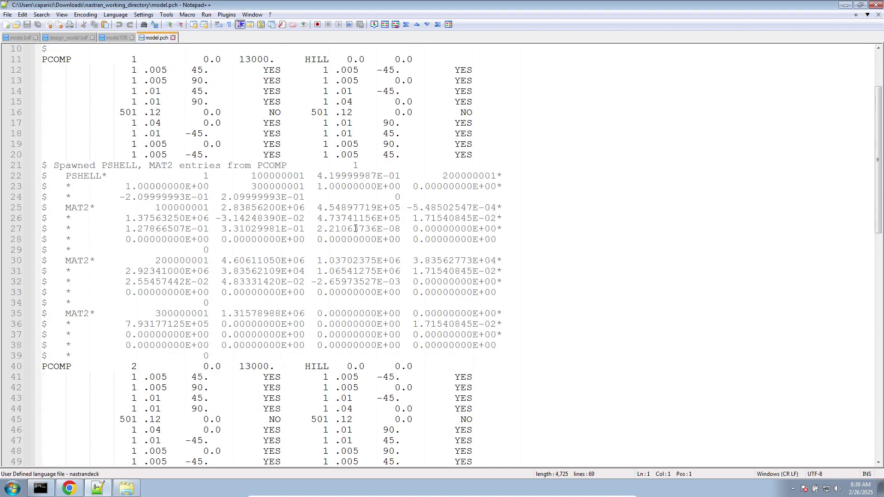
scroll(458, 179, "up", 3)
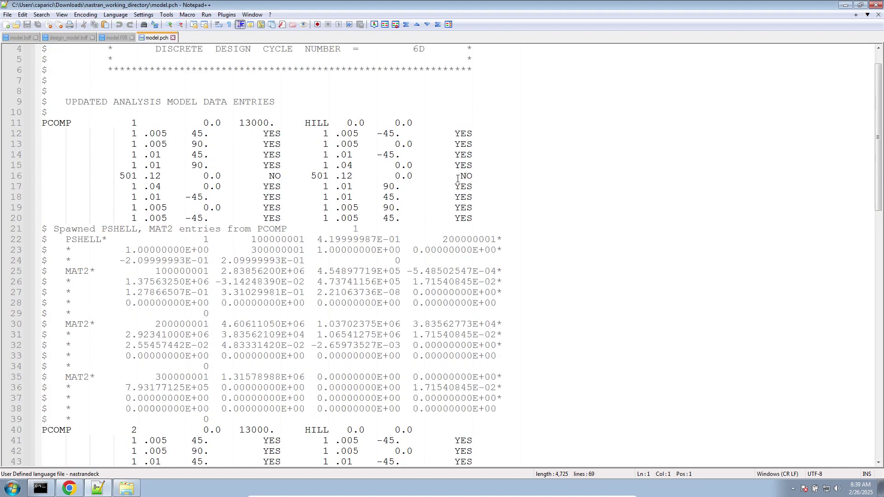
Copy the full PCOMP 1 entry from model.pch, and open d200c01.bdf from the Downloads folder.
left_click_drag(489, 253, 38, 152)
right_click(85, 164)
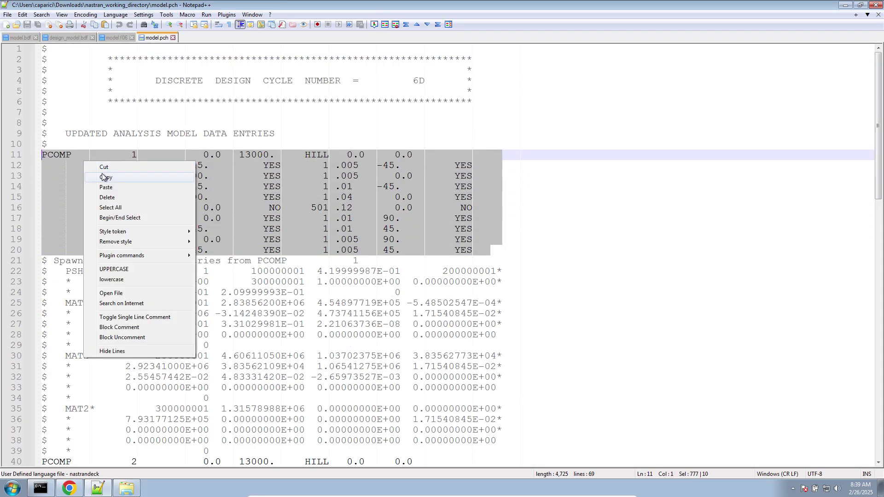
left_click(102, 178)
left_click(125, 488)
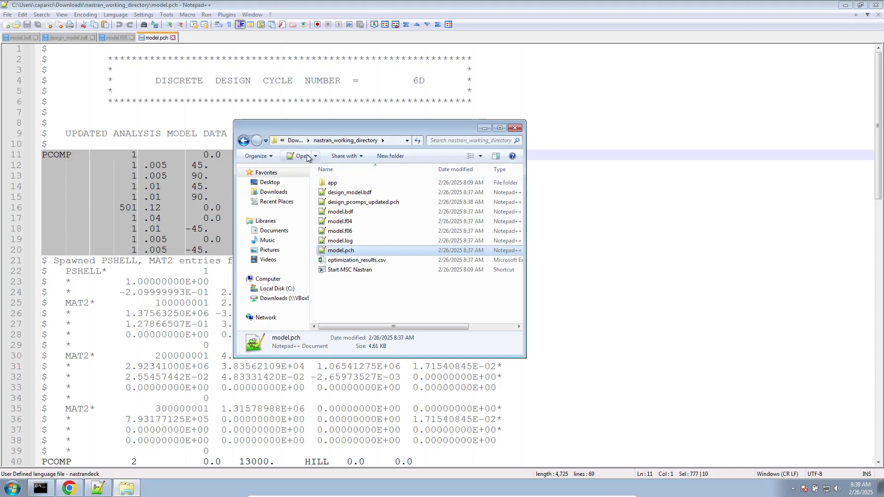
left_click(297, 141)
double_click(371, 193)
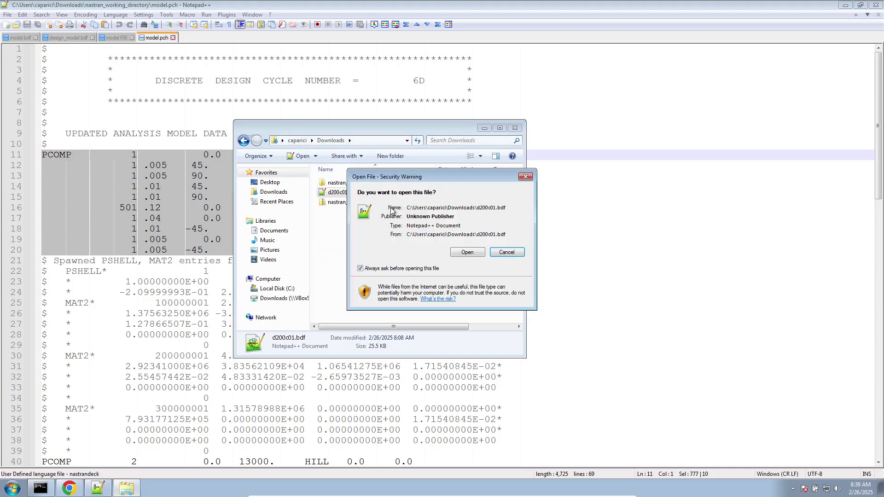
key("Return")
Replace the Section_A PCOMP 1 entry in d200c01.bdf with the entry copied from model.pch.
scroll(277, 252, "down", 11)
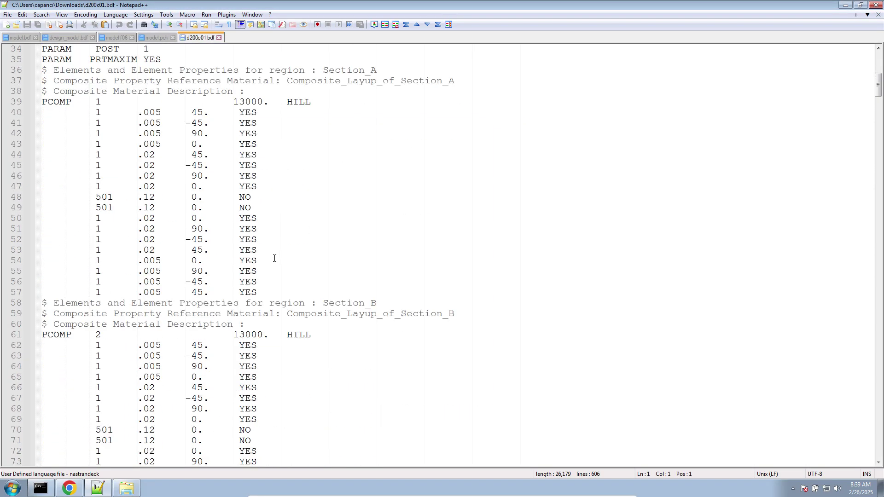
left_click_drag(270, 293, 43, 102)
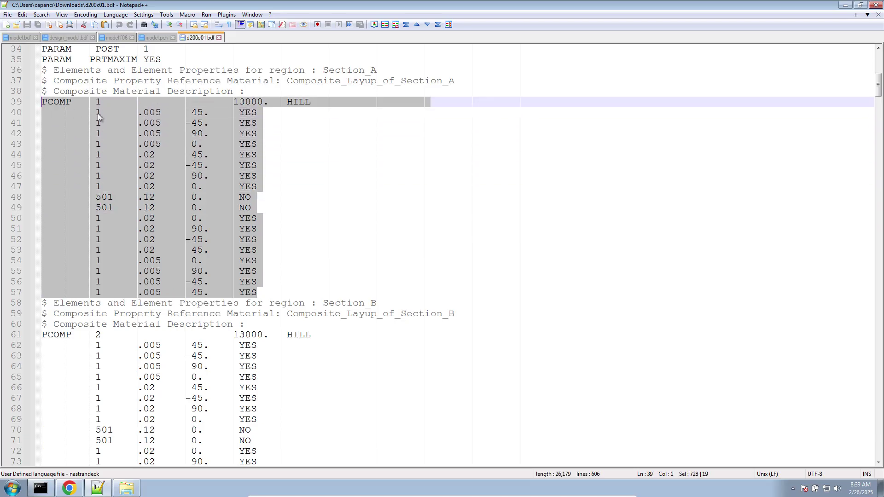
right_click(105, 116)
left_click(139, 143)
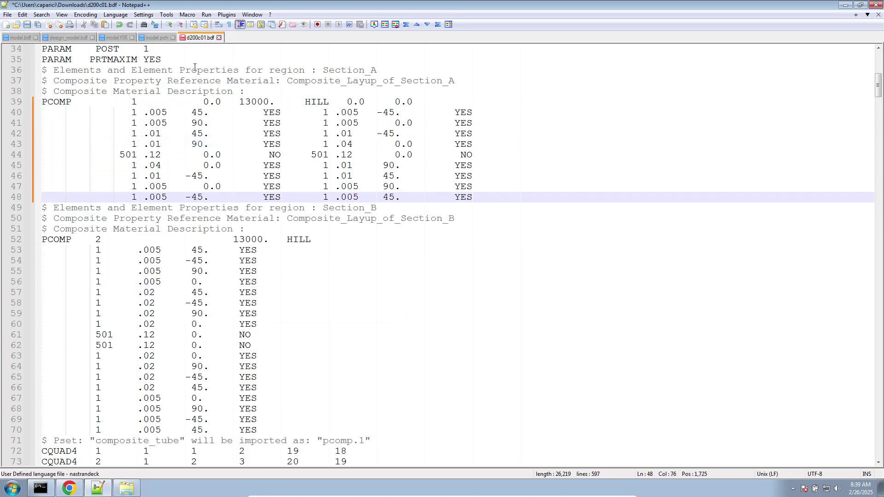
Replace the Section_B PCOMP 2 entry in d200c01.bdf with the updated PCOMP 2 entry from model.pch.
left_click(157, 40)
scroll(460, 299, "down", 6)
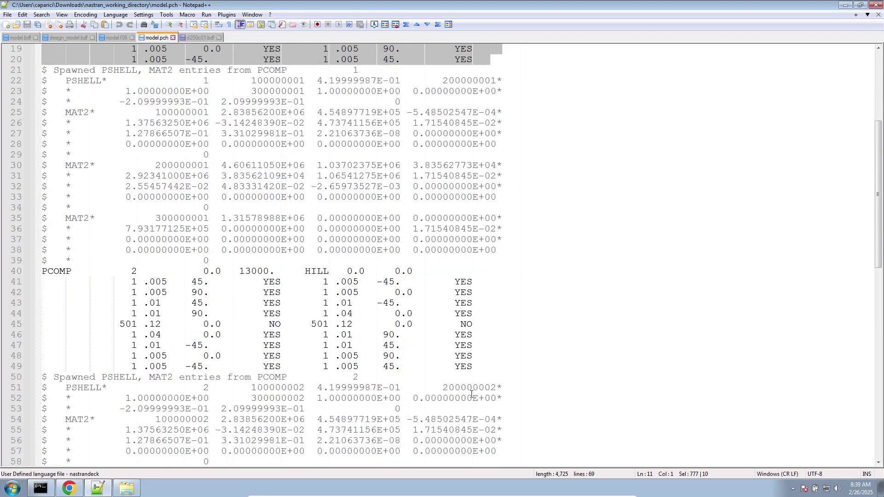
left_click(477, 366)
left_click_drag(477, 366, 5, 275)
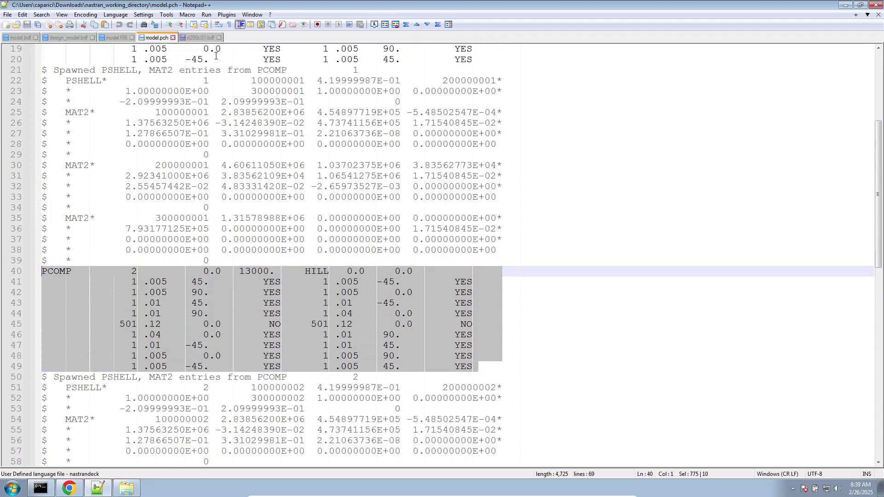
left_click(204, 38)
scroll(253, 244, "down", 7)
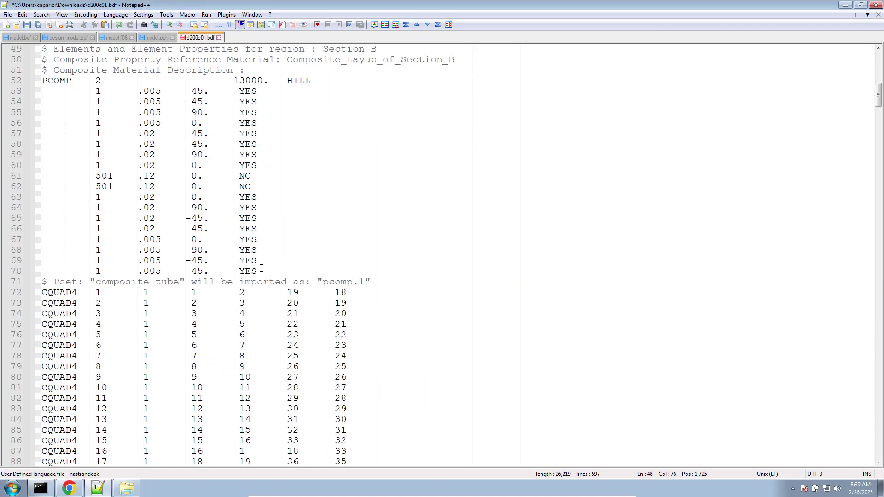
left_click_drag(261, 268, 29, 81)
right_click(124, 101)
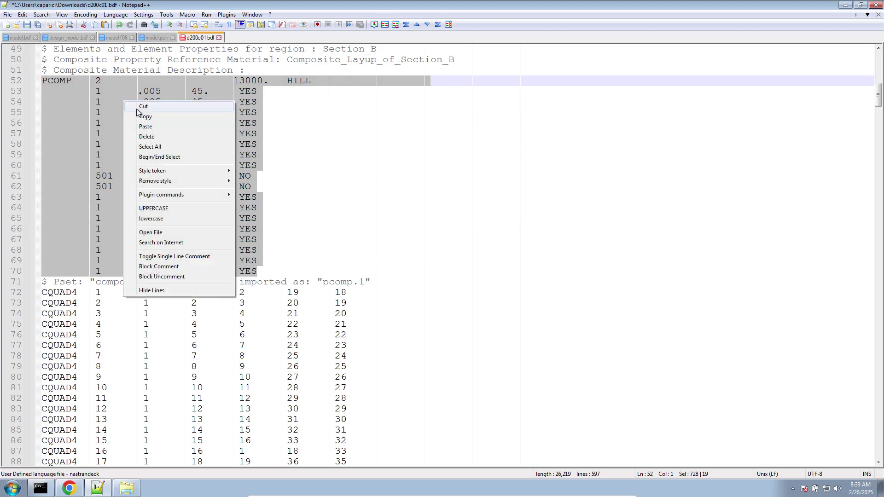
left_click(146, 126)
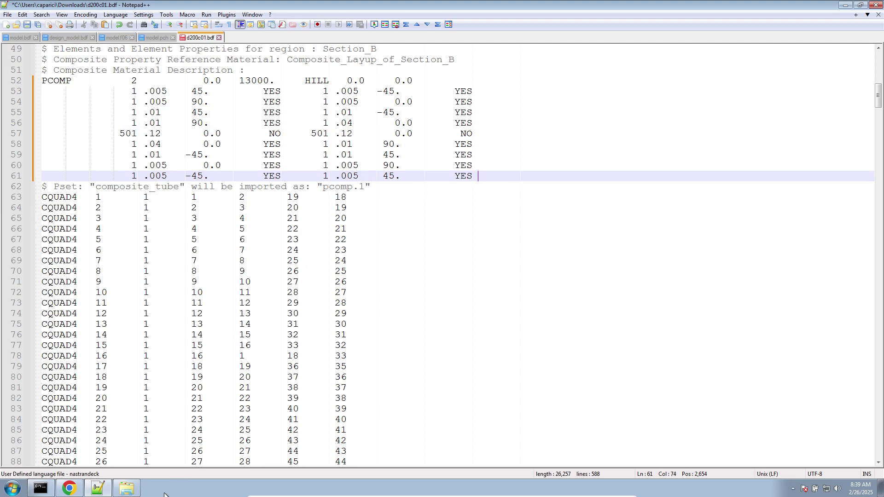
Open design_pcomps_updated.pch from nastran_working_directory and highlight the 0.005 thickness plies above the core in PCOMP 1 for review.
left_click(126, 488)
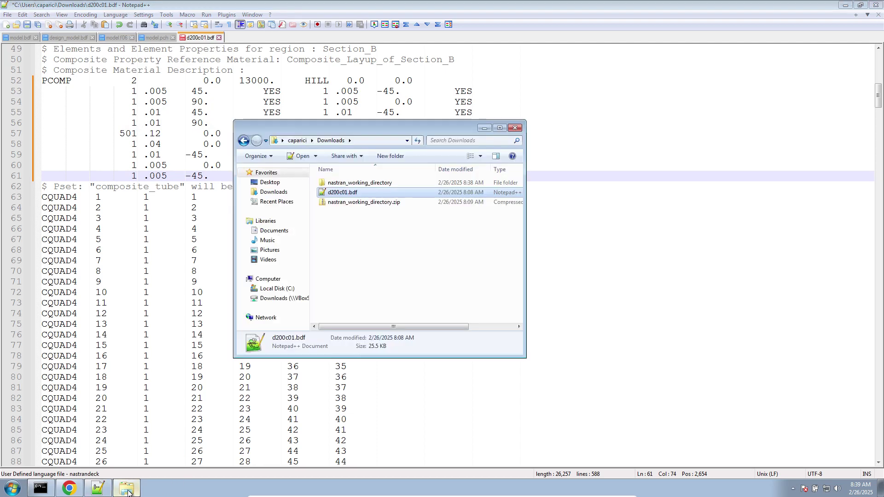
double_click(391, 184)
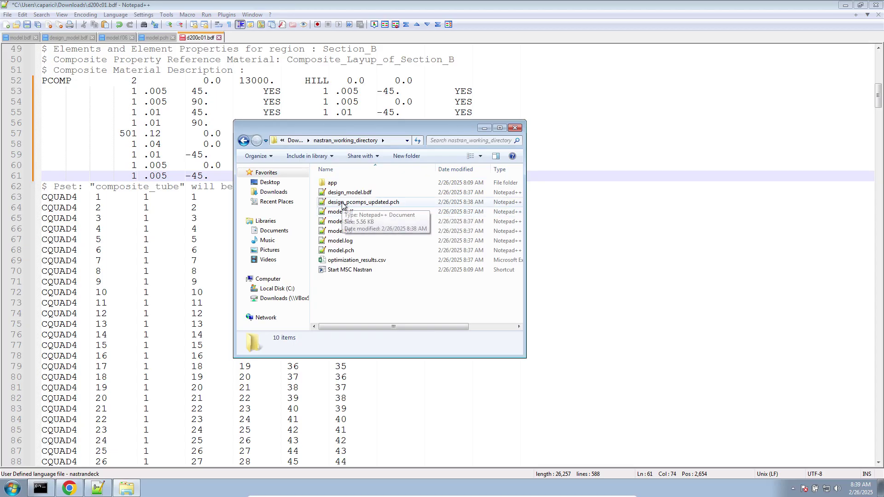
left_click(355, 204)
double_click(356, 204)
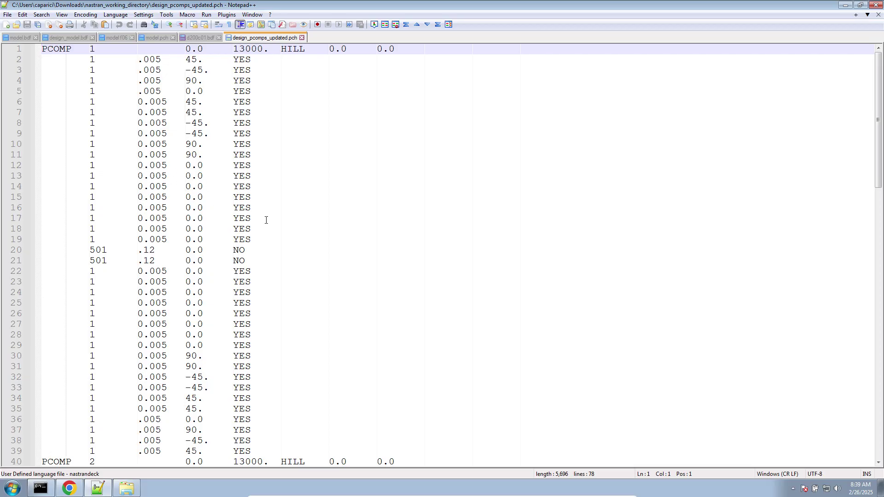
left_click_drag(265, 237, 27, 170)
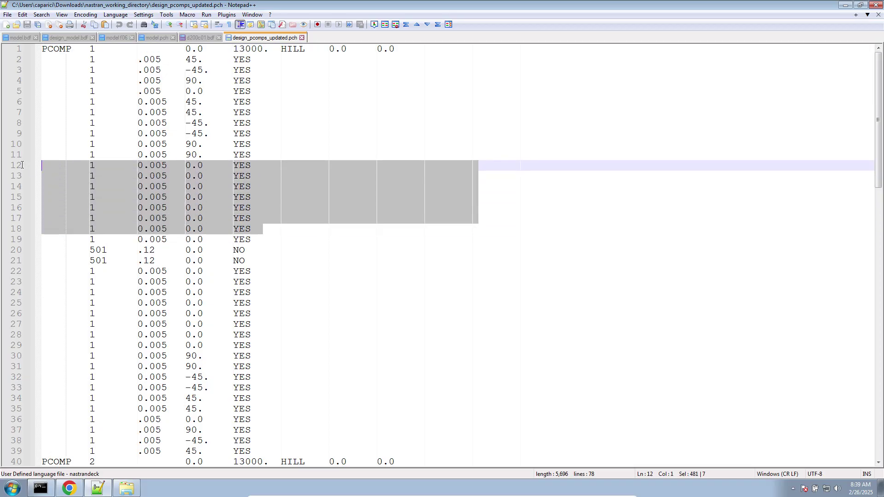
left_click_drag(268, 237, 34, 111)
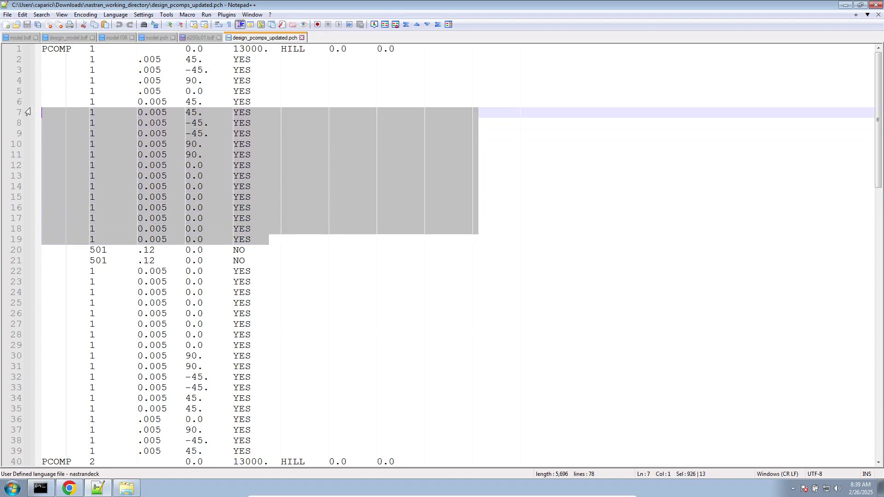
left_click(178, 144)
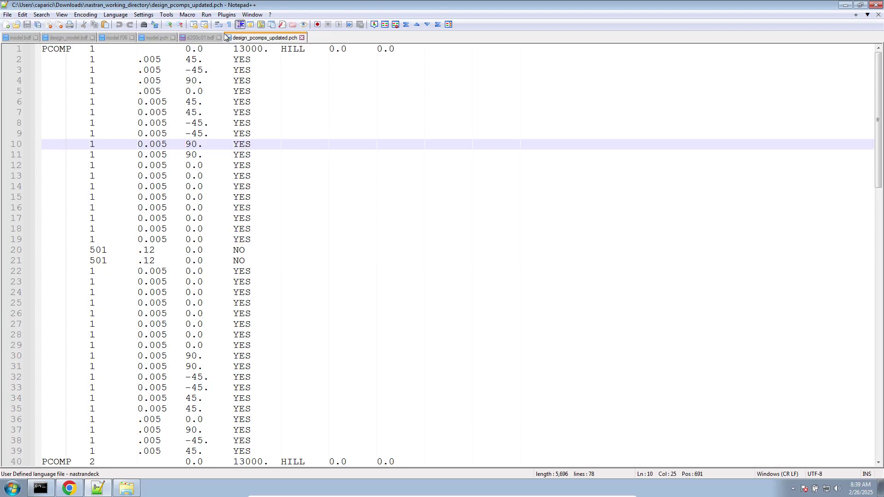
Replace the Section_A PCOMP 1 entry in d200c01.bdf with the complete PCOMP 1 entry from design_pcomps_updated.pch.
scroll(277, 295, "down", 3)
left_click_drag(263, 354, 12, 45)
right_click(154, 99)
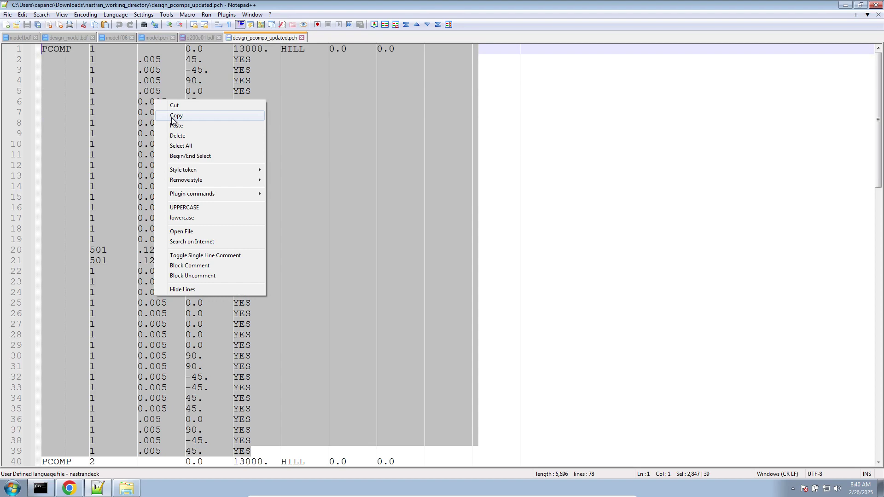
left_click(171, 116)
left_click(201, 38)
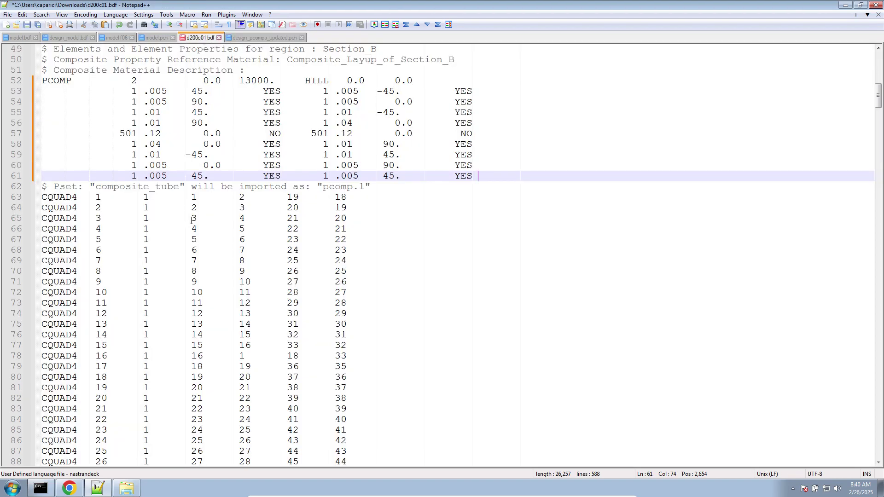
scroll(200, 220, "up", 5)
scroll(200, 221, "up", 4)
left_click_drag(485, 326, 42, 229)
right_click(156, 238)
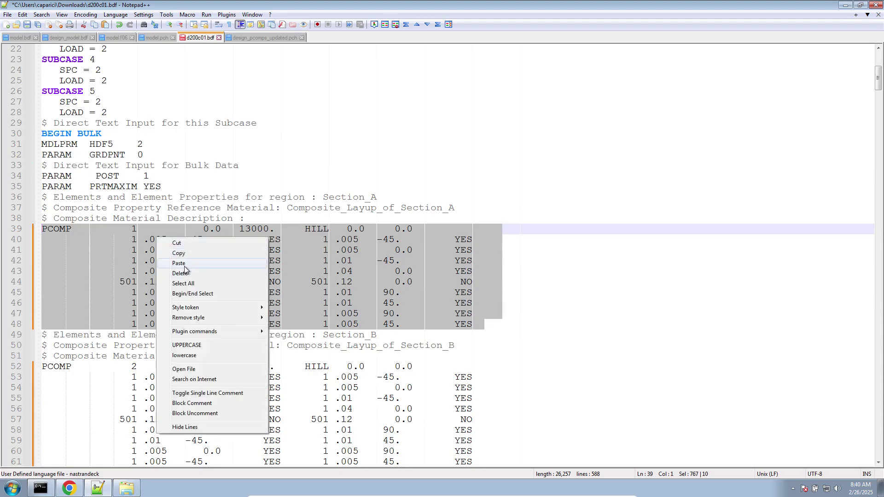
left_click(179, 263)
Switch to the SOL 200 Web App in Chrome and open the PCH to BDF app from the Optimization results.
left_click(69, 488)
left_click(34, 7)
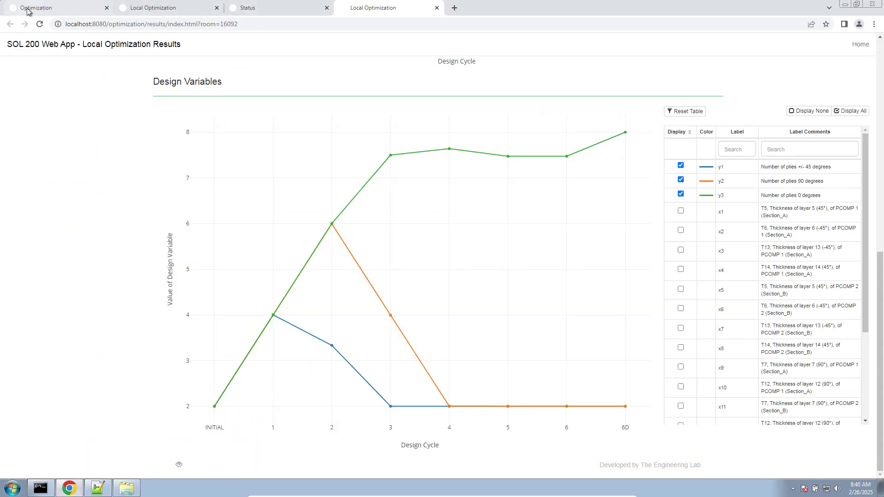
left_click(394, 45)
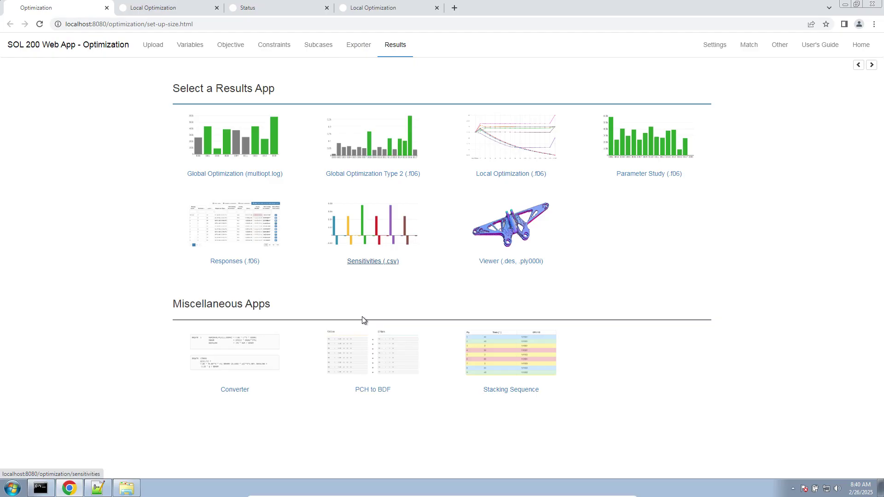
left_click(372, 366)
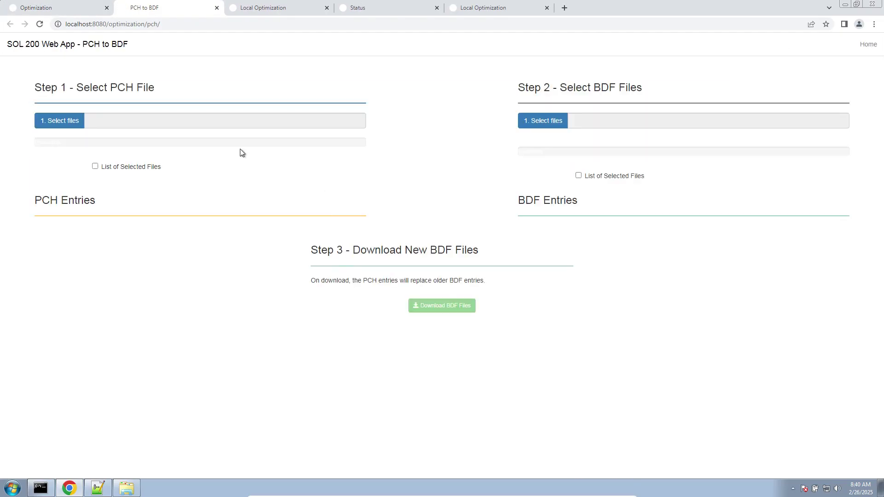
Load design_pcomps_updated.pch as the PCH file and d200c01.bdf from Downloads as the BDF file.
left_click(79, 121)
double_click(135, 64)
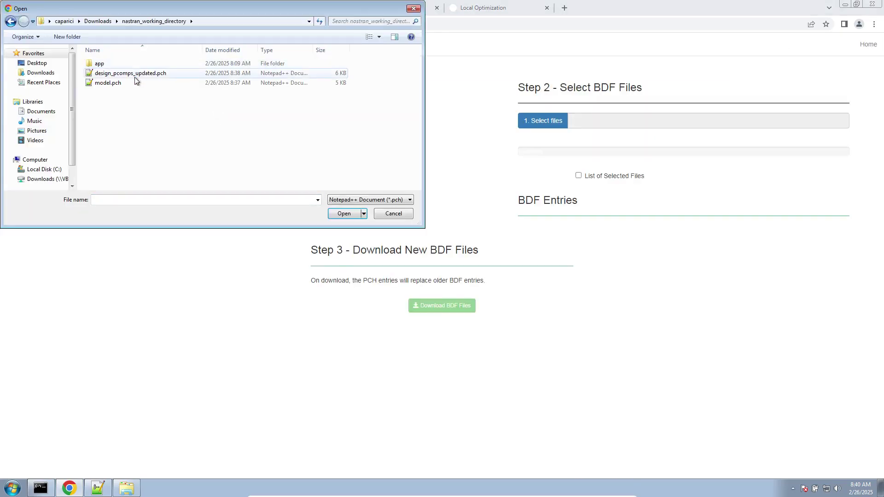
double_click(134, 75)
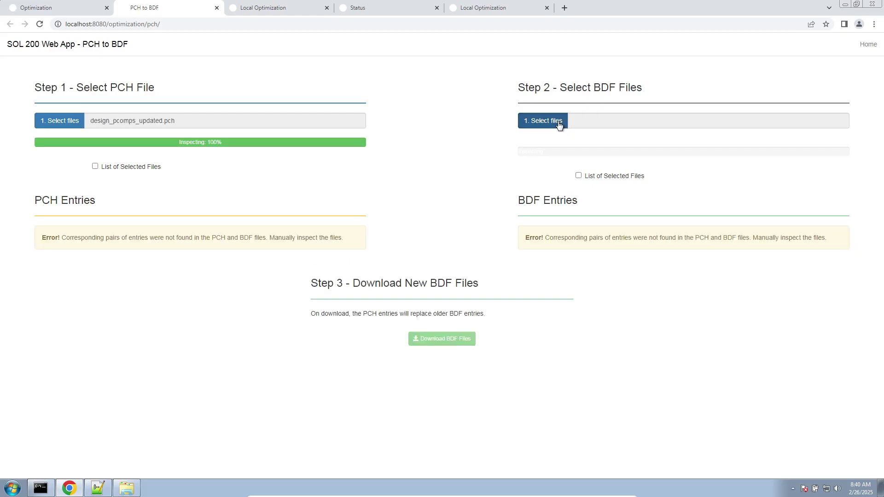
left_click(556, 123)
left_click(100, 20)
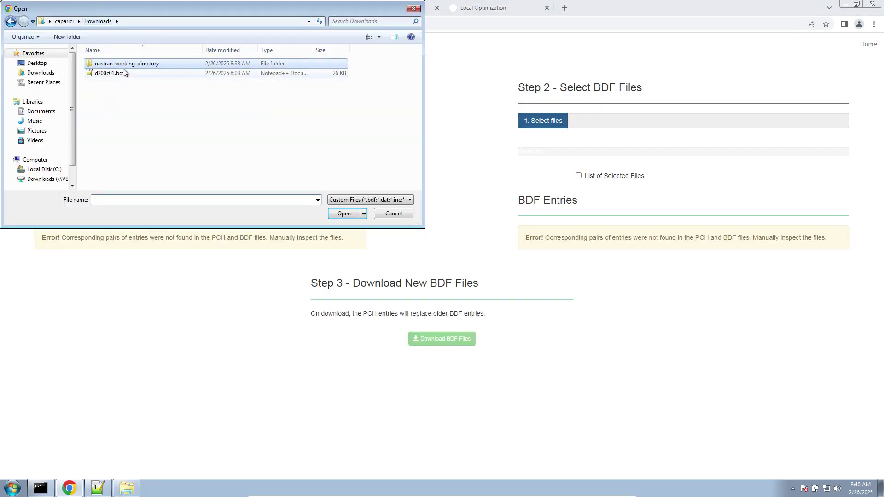
double_click(123, 71)
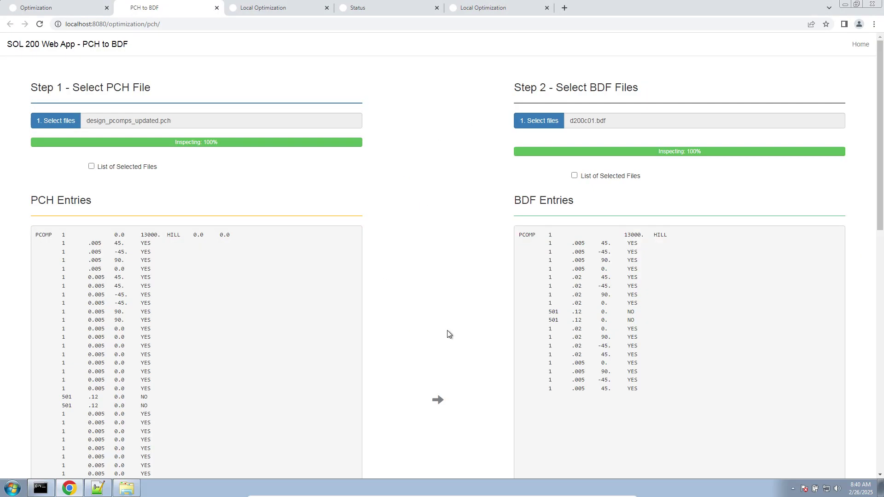
Compare the paired PCH and BDF entries, and download the new BDF files.
scroll(443, 334, "down", 4)
scroll(391, 274, "down", 8)
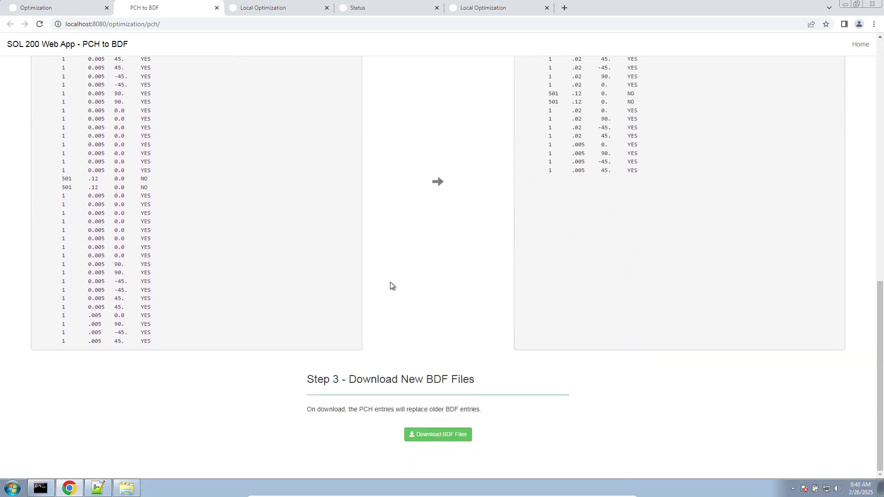
scroll(386, 285, "up", 1)
scroll(422, 421, "down", 1)
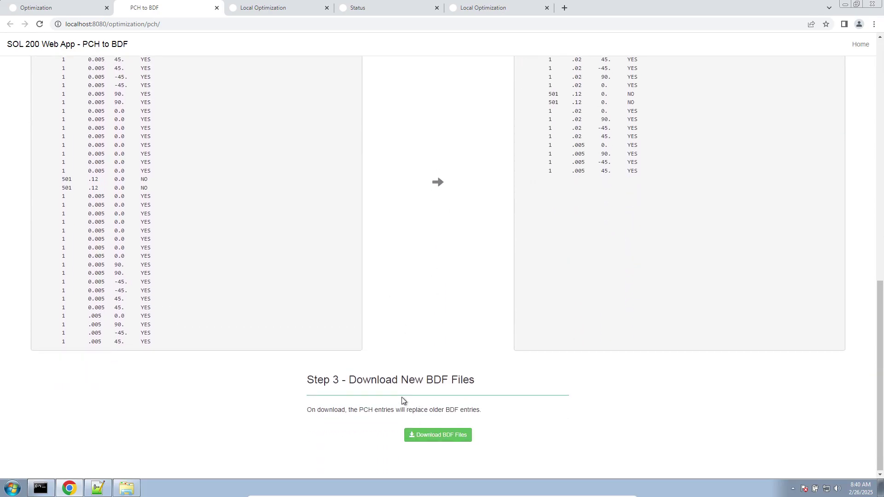
scroll(402, 401, "up", 12)
scroll(400, 390, "down", 10)
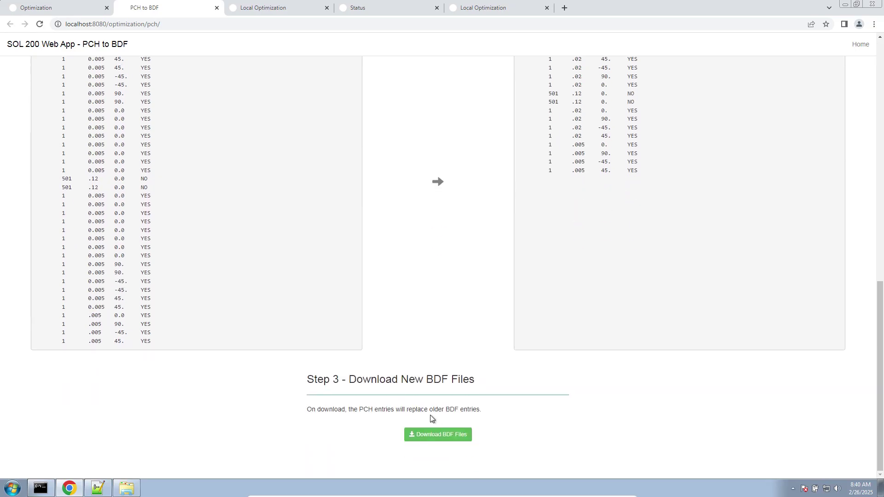
left_click(438, 436)
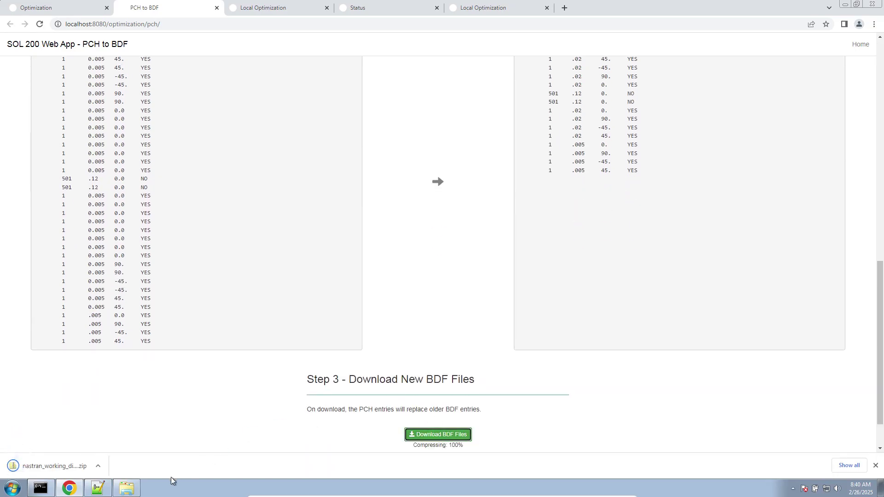
Extract nastran_working_directory (1).zip in the Downloads folder to its default destination.
left_click(273, 192)
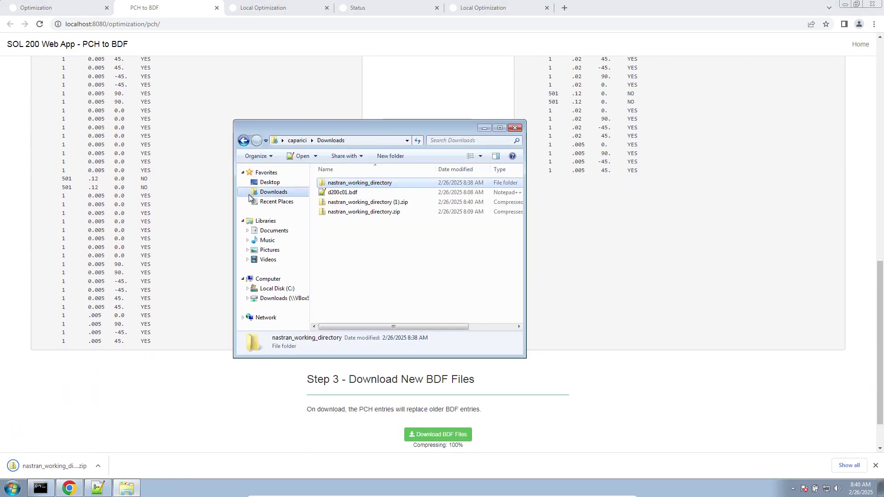
left_click(383, 204)
right_click(383, 204)
left_click(414, 231)
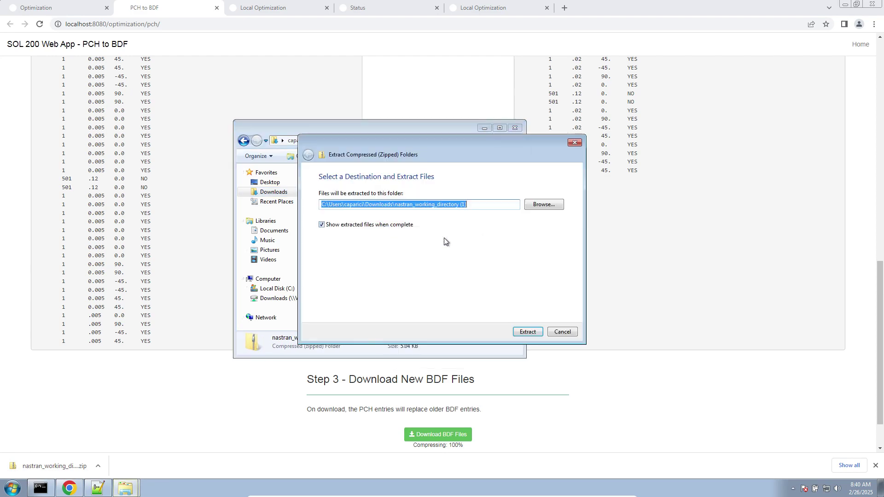
left_click(529, 332)
Open the extracted d200c01.bdf in Notepad++ and review its updated PCOMP entries.
double_click(347, 195)
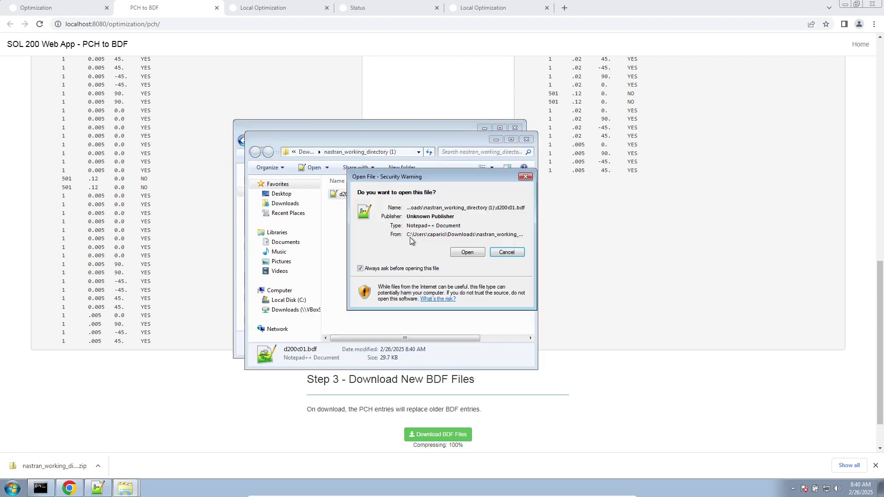
left_click(466, 252)
scroll(140, 257, "down", 13)
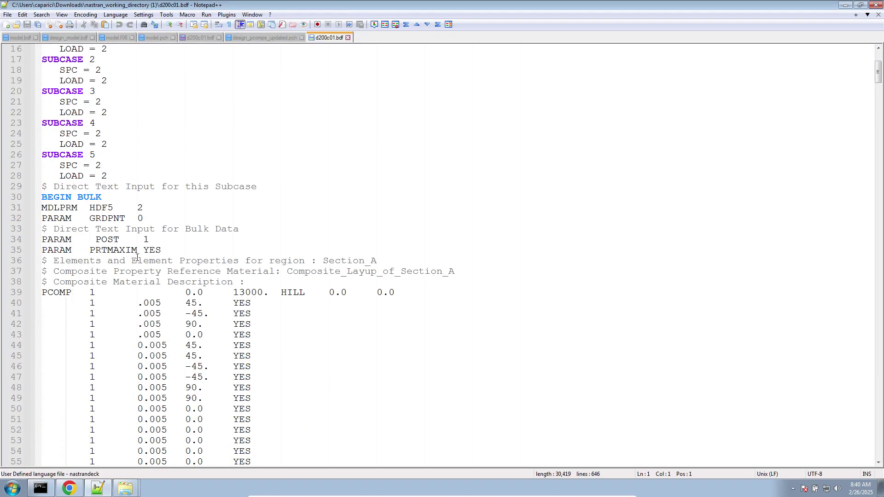
left_click_drag(261, 416, 95, 135)
scroll(112, 176, "down", 14)
scroll(120, 195, "down", 3)
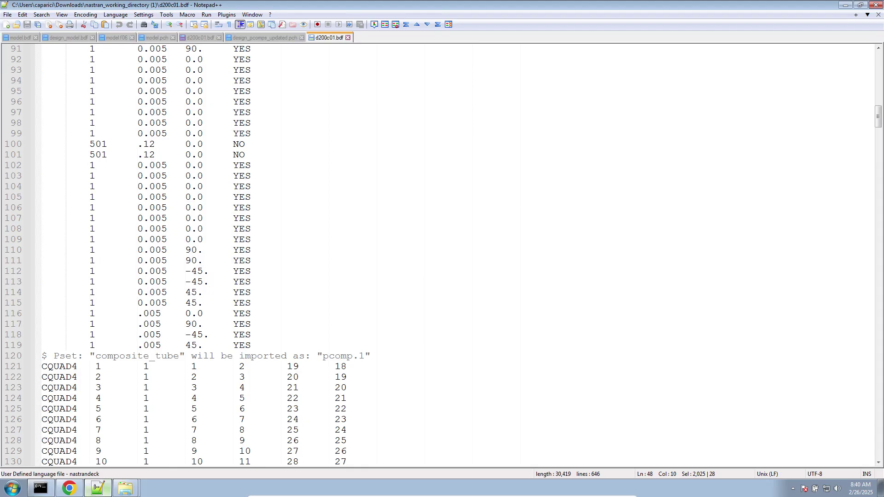
Switch to Chrome, open the Viewer app from the Optimization results, and load the original d200c01.bdf from Downloads.
left_click(69, 488)
left_click(46, 8)
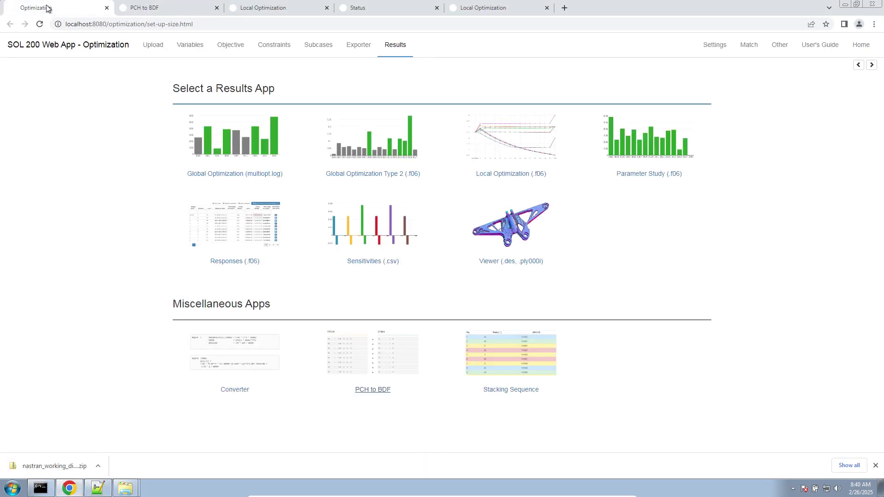
left_click(510, 261)
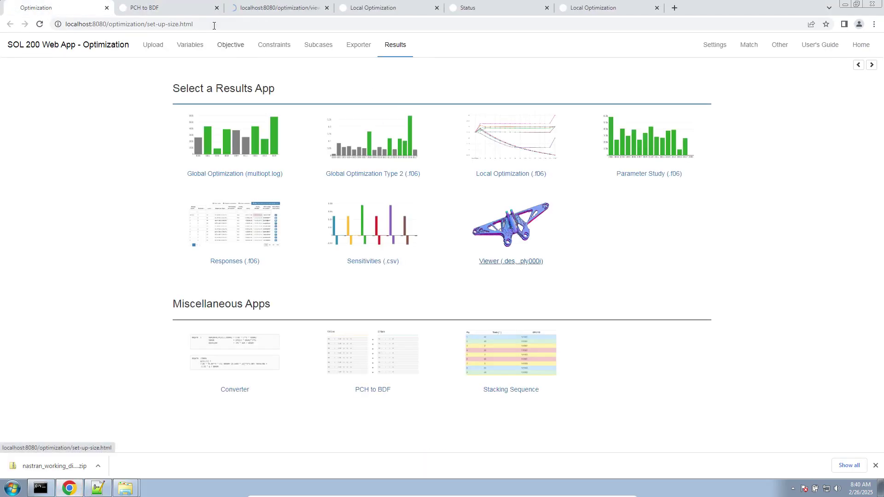
left_click(597, 5)
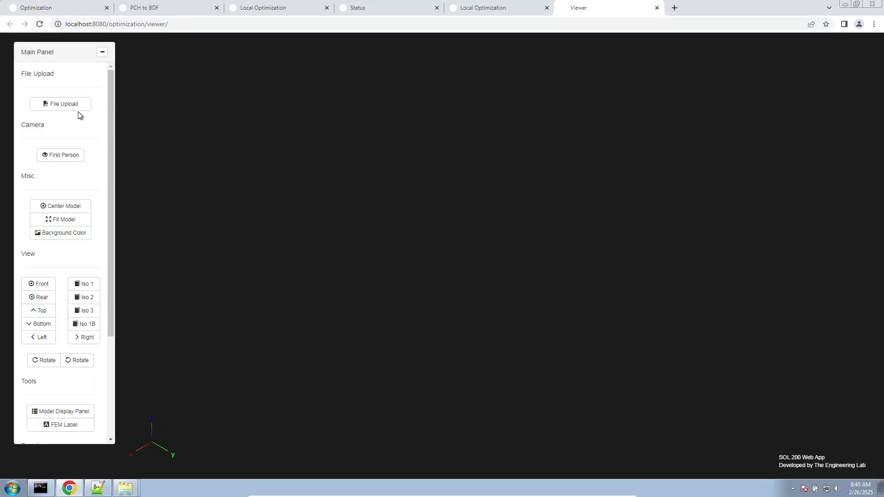
left_click(77, 105)
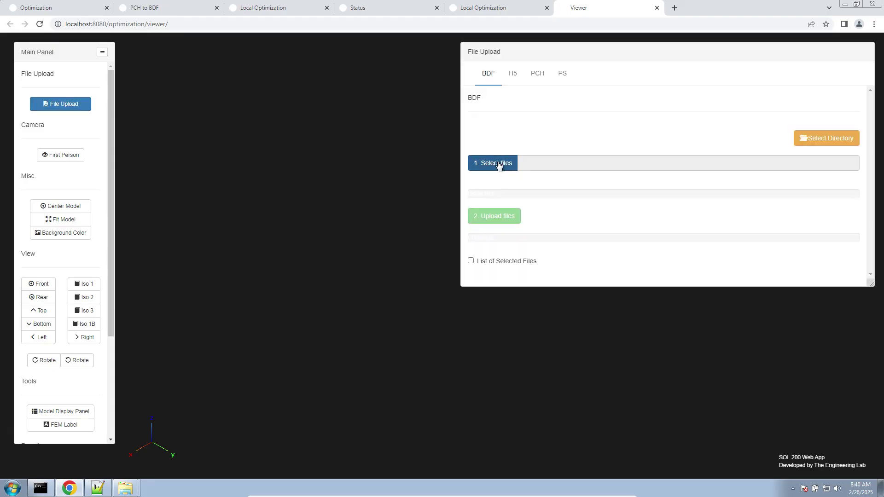
left_click(495, 163)
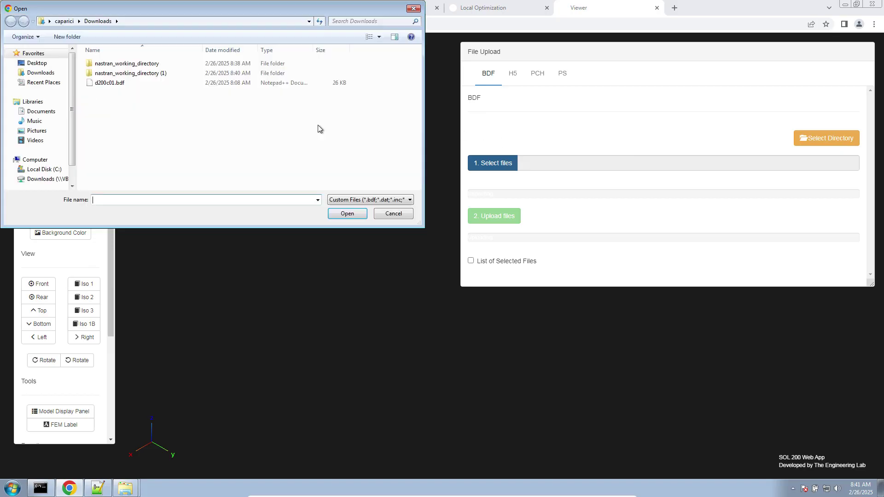
double_click(104, 84)
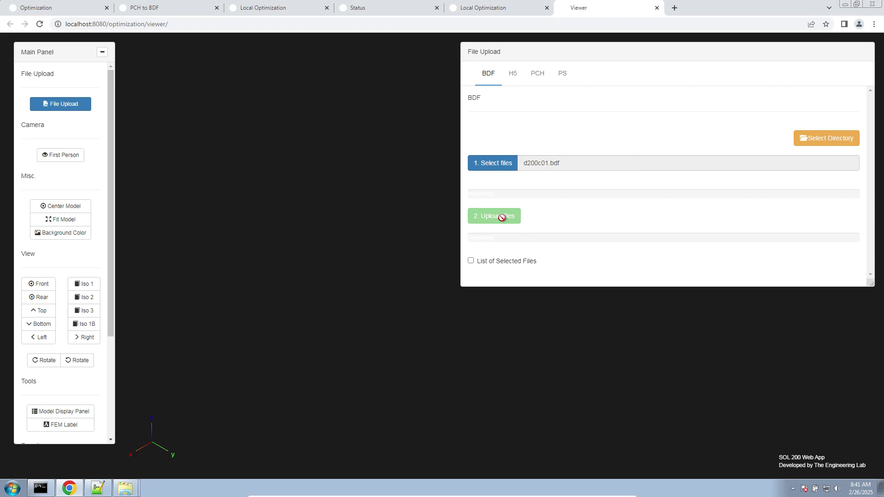
Open a second Viewer from the Optimization results and upload d200c01.bdf from the nastran_working_directory (1) folder.
left_click(69, 8)
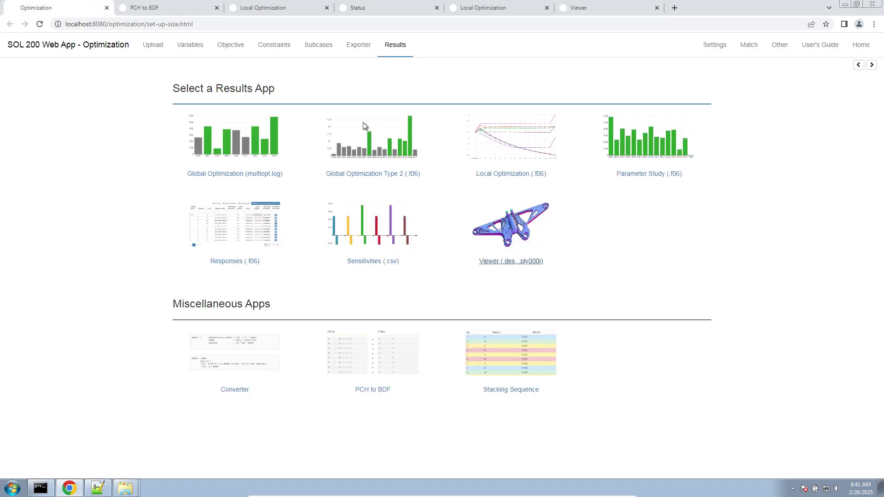
middle_click(516, 223)
left_click_drag(279, 11, 694, 9)
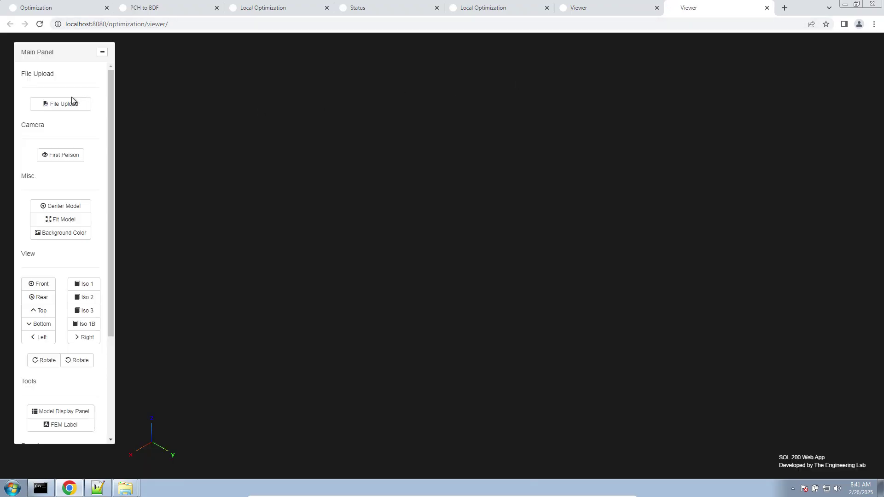
left_click(65, 104)
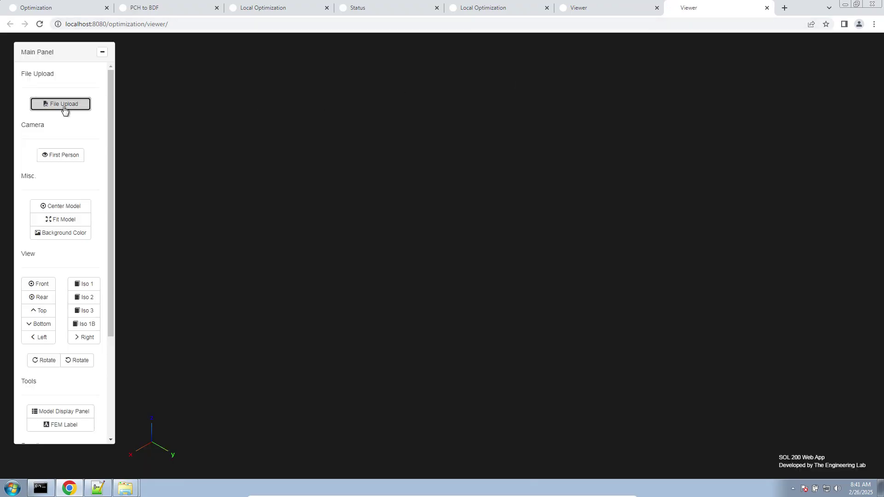
left_click(483, 164)
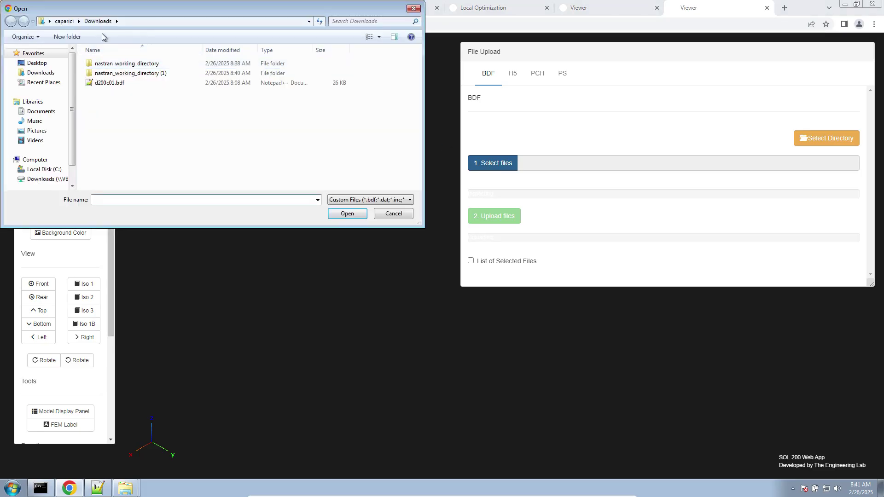
double_click(161, 75)
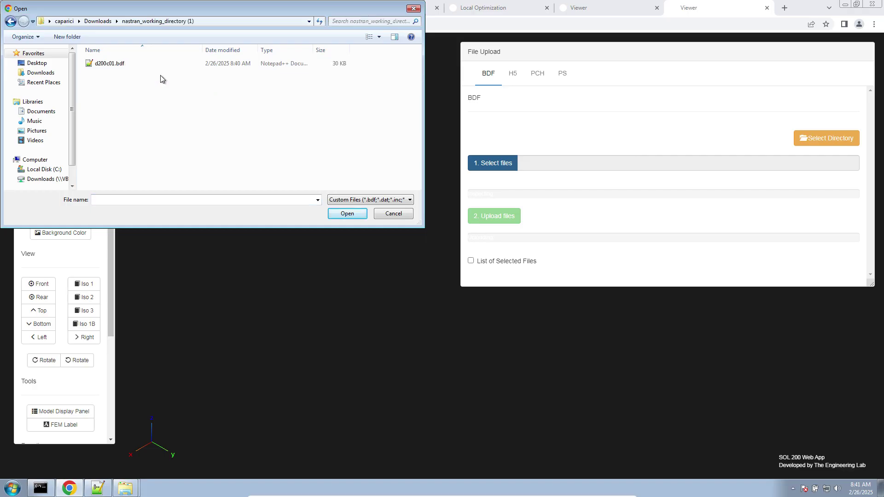
double_click(113, 63)
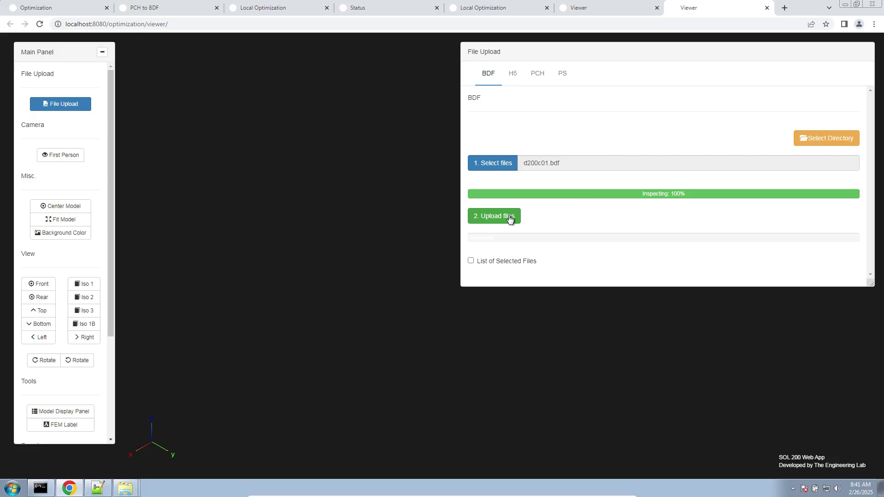
left_click(510, 218)
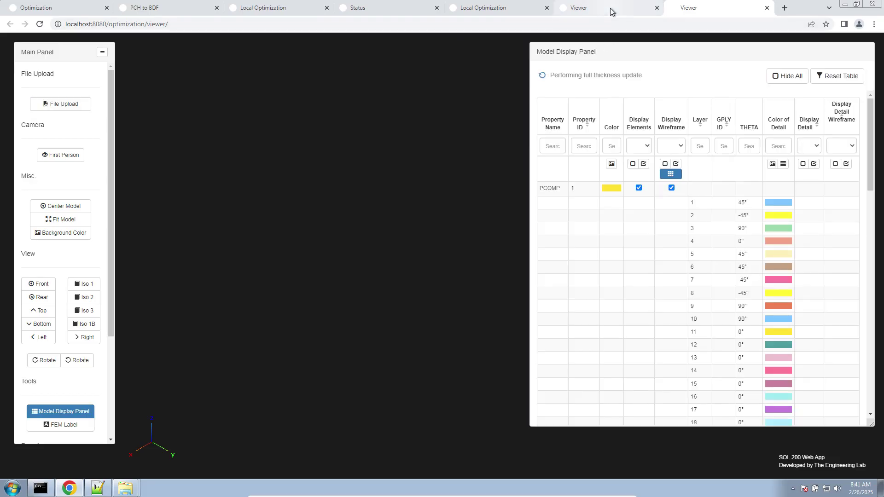
Switch the background color to white in both the original and the updated model's Viewer.
left_click(610, 7)
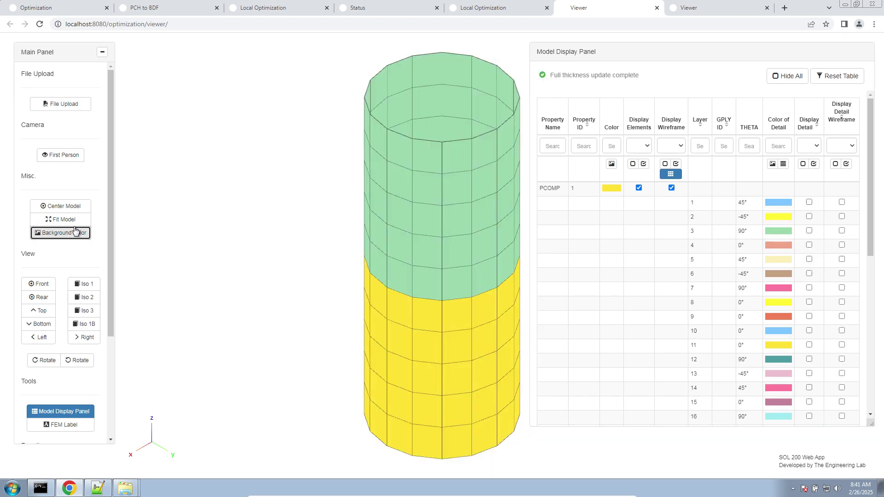
key("ctrl+Tab")
left_click(53, 234)
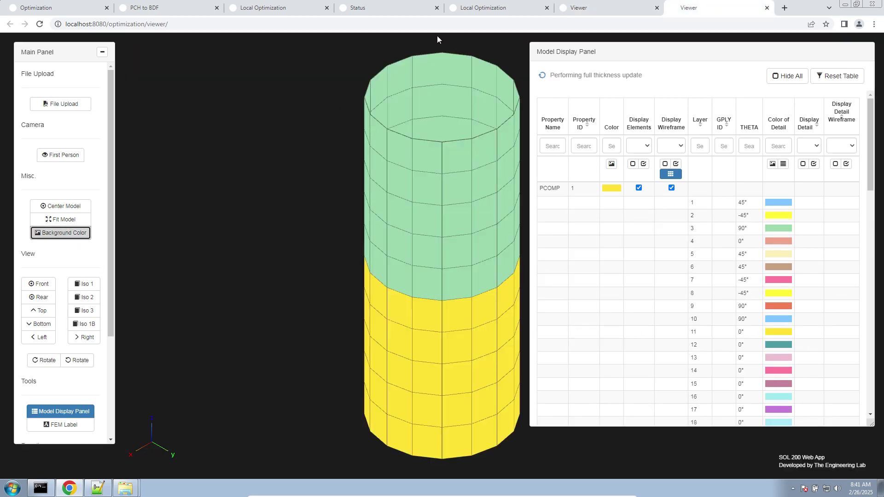
In the original model's Viewer, display the detail and detail wireframe of all layers, close up on the tube's edge.
left_click(593, 6)
left_click_drag(368, 223, 367, 273)
left_click_drag(441, 172, 372, 304)
scroll(423, 260, "up", 5)
scroll(373, 304, "up", 5)
left_click_drag(380, 184, 504, 195)
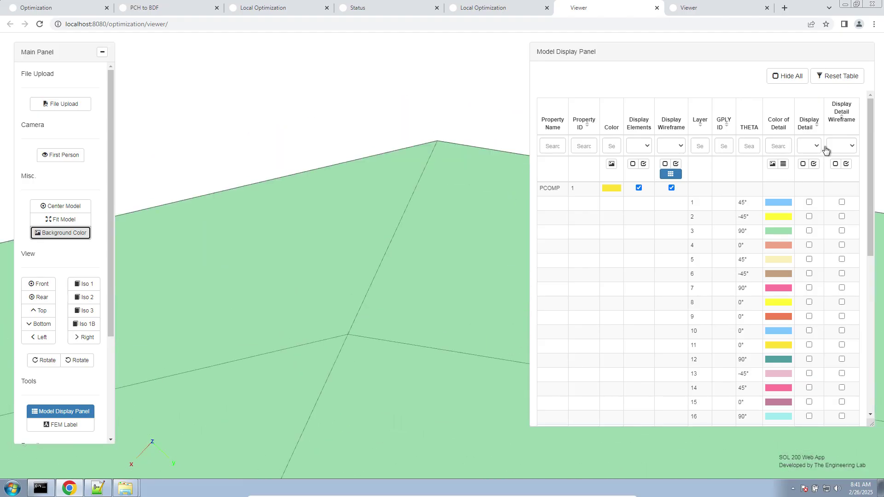
left_click(814, 164)
left_click(846, 165)
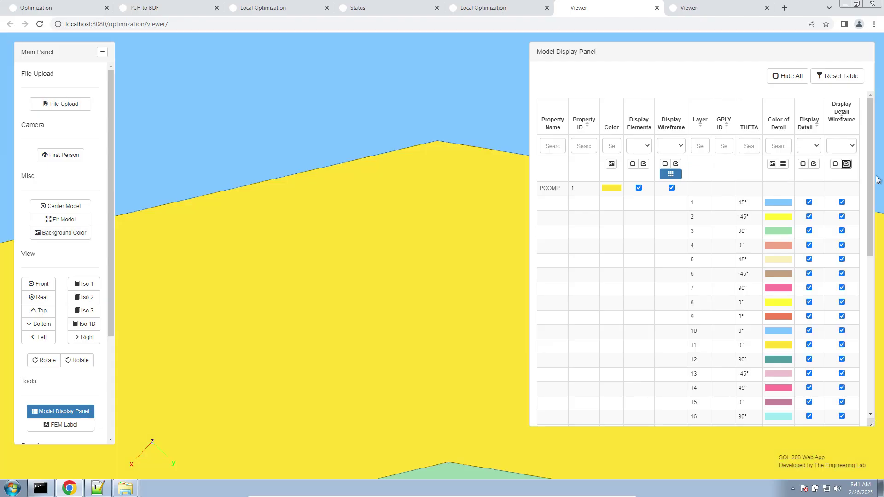
Examine the original tube's layer stack and assign one color to each unique ply angle.
scroll(865, 414, "down", 7)
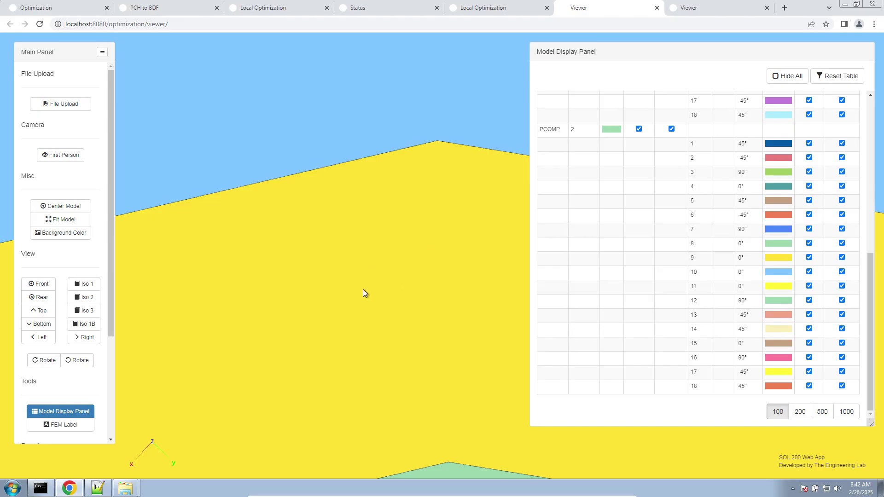
scroll(364, 290, "down", 4)
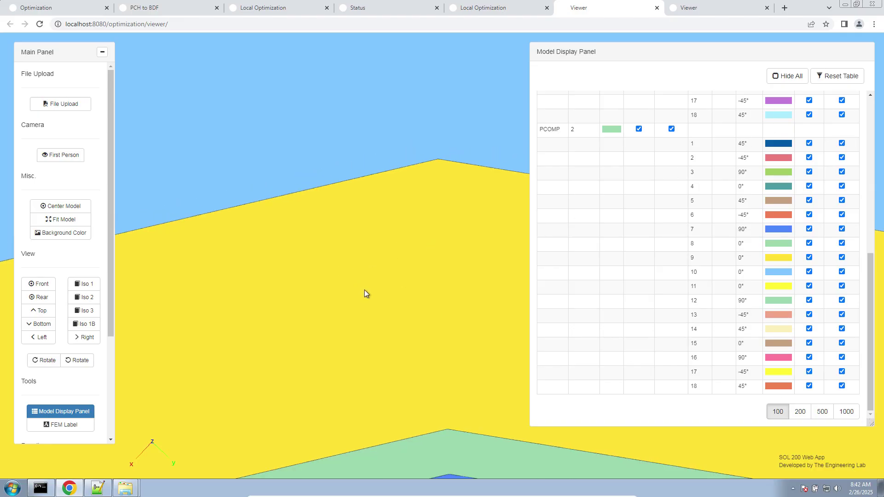
scroll(363, 289, "down", 4)
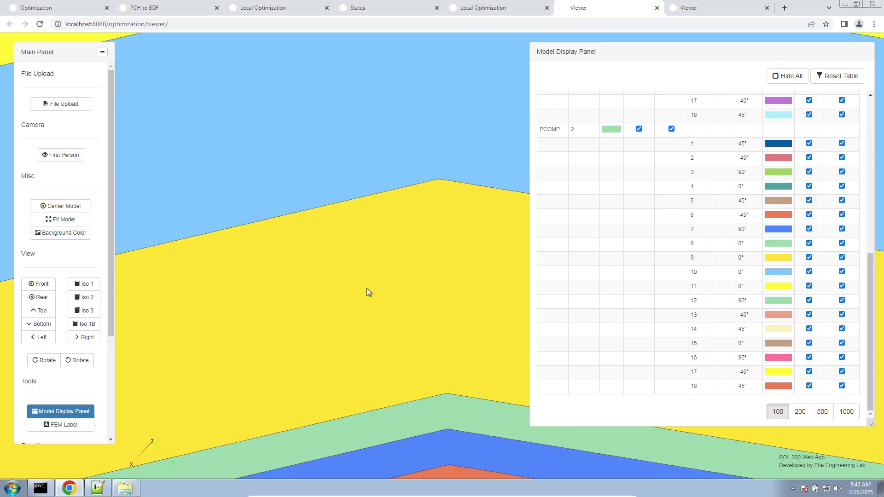
scroll(367, 289, "down", 4)
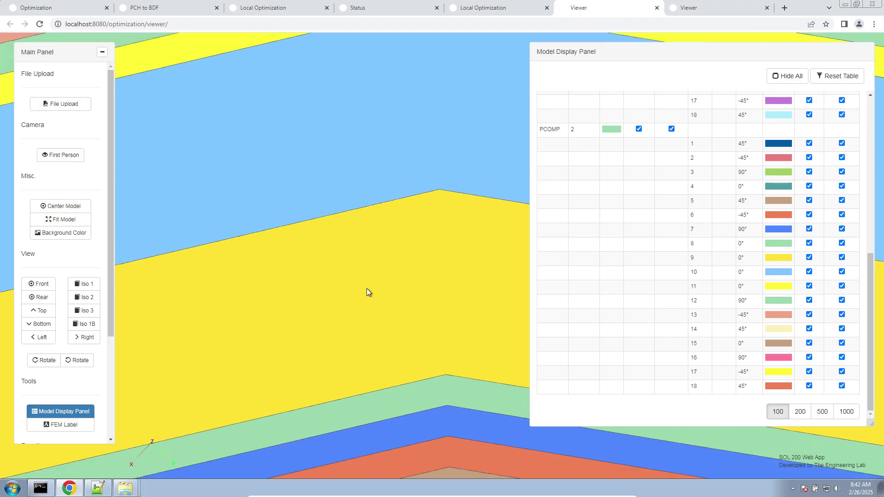
scroll(366, 289, "down", 3)
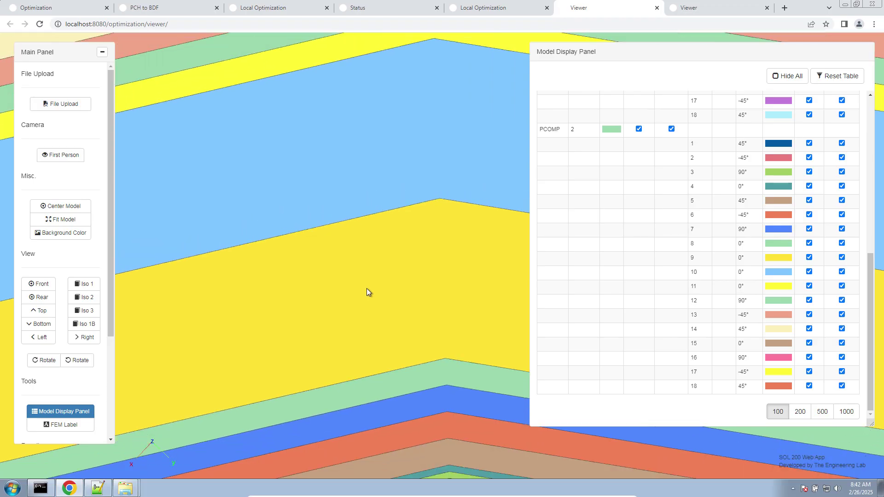
scroll(366, 289, "down", 4)
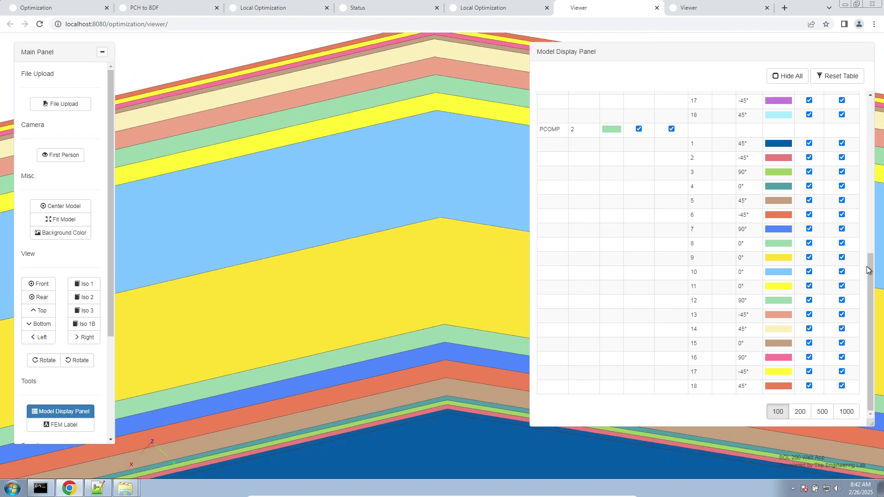
left_click_drag(867, 265, 828, 132)
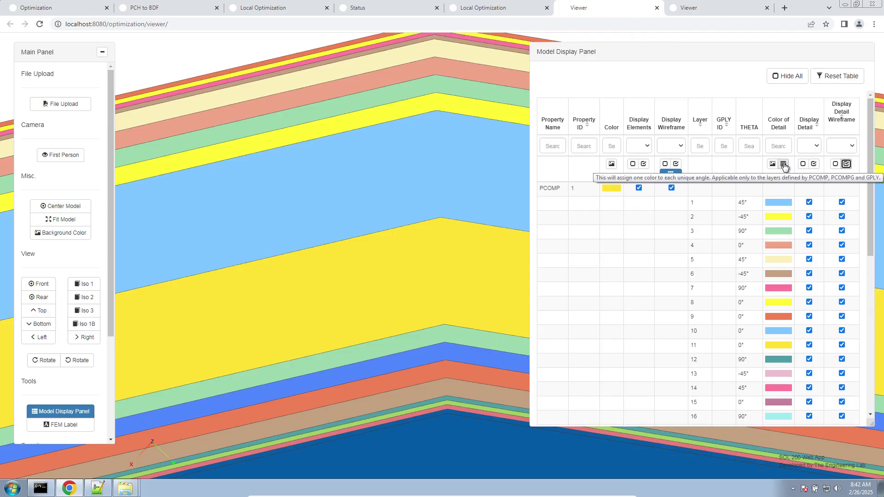
left_click(782, 165)
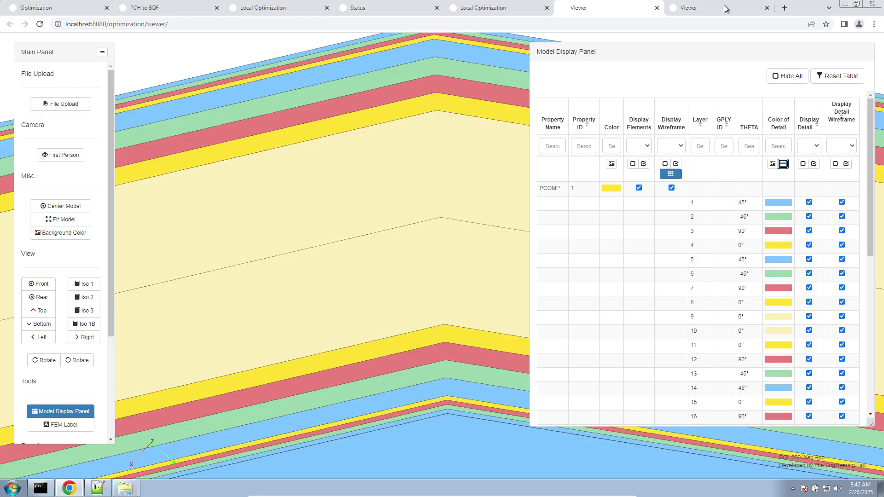
In the updated model's Viewer, display the detail and detail wireframe of all layers, close up on the tube's edge.
left_click(764, 4)
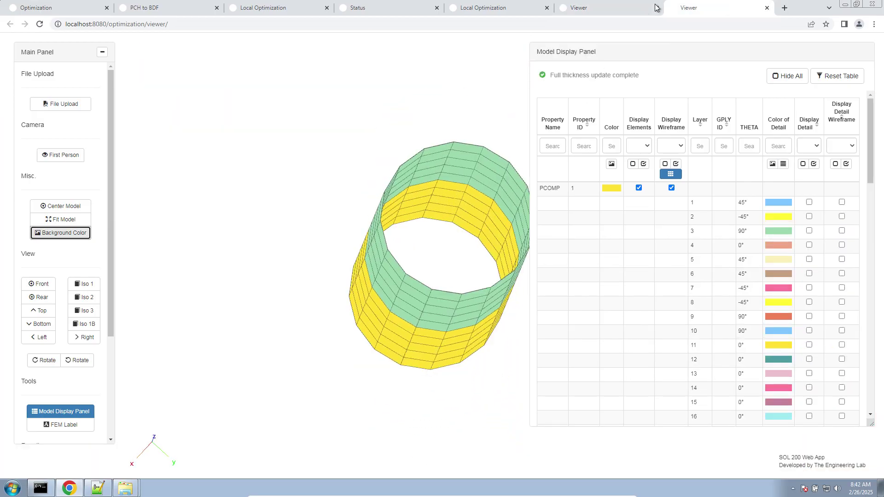
left_click(637, 4)
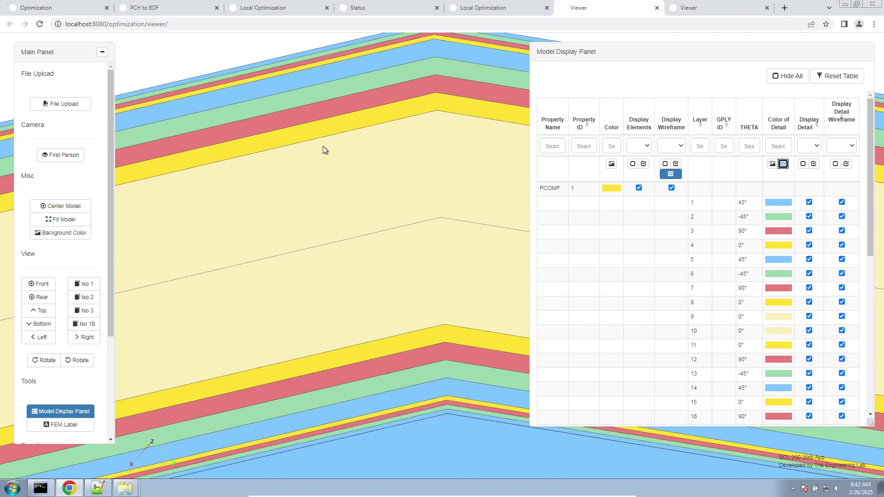
left_click(698, 5)
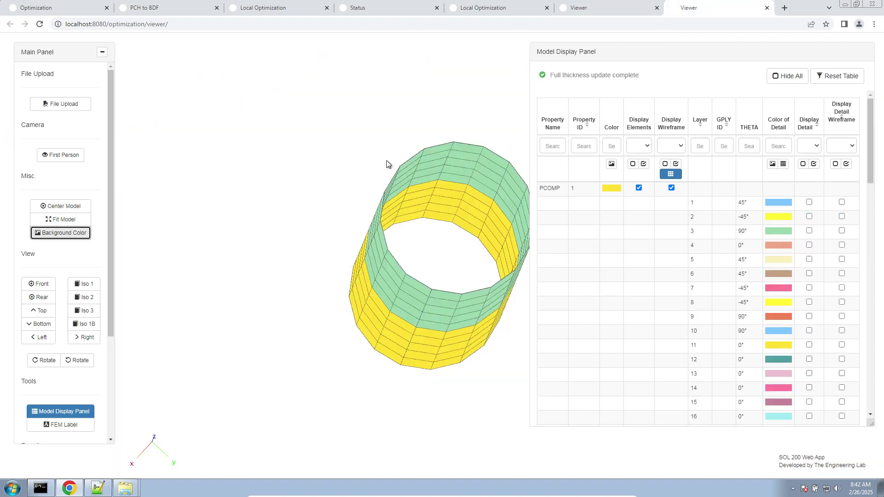
scroll(351, 228, "up", 10)
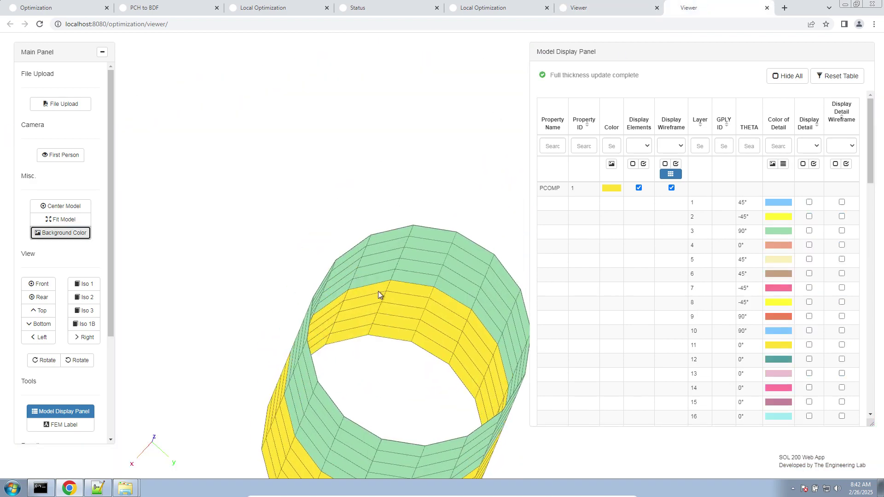
scroll(394, 297, "up", 8)
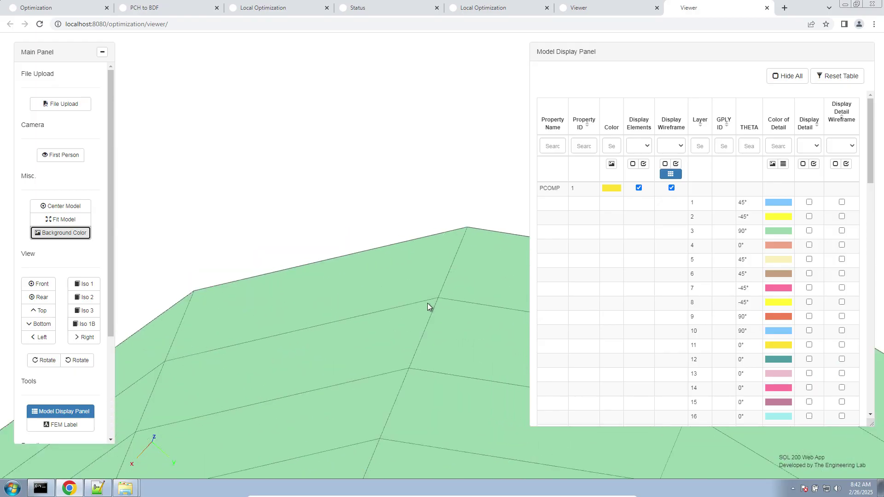
left_click(809, 202)
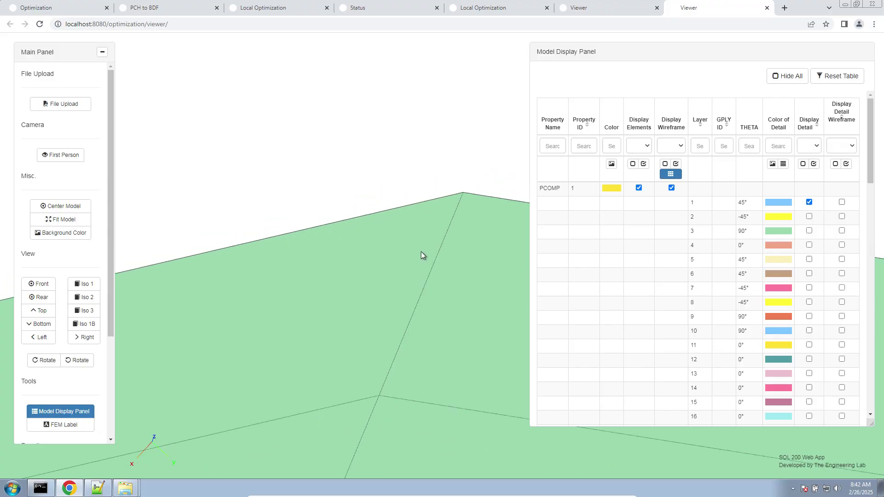
left_click(846, 163)
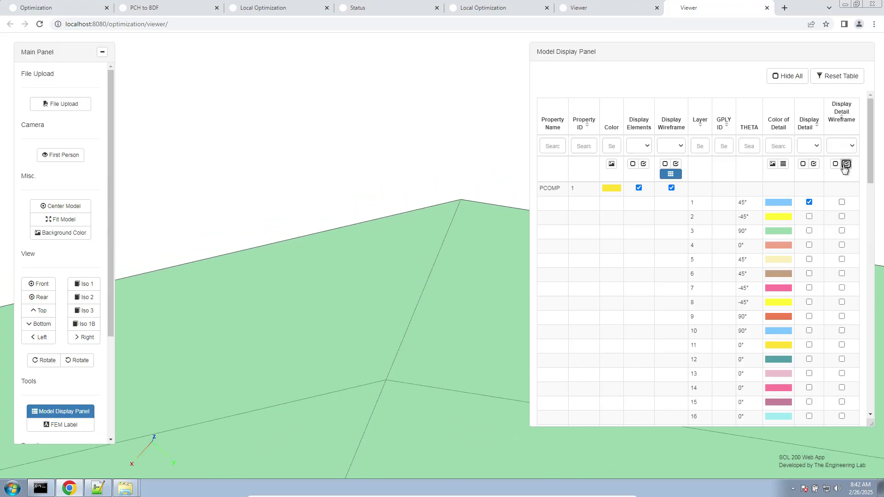
left_click(810, 217)
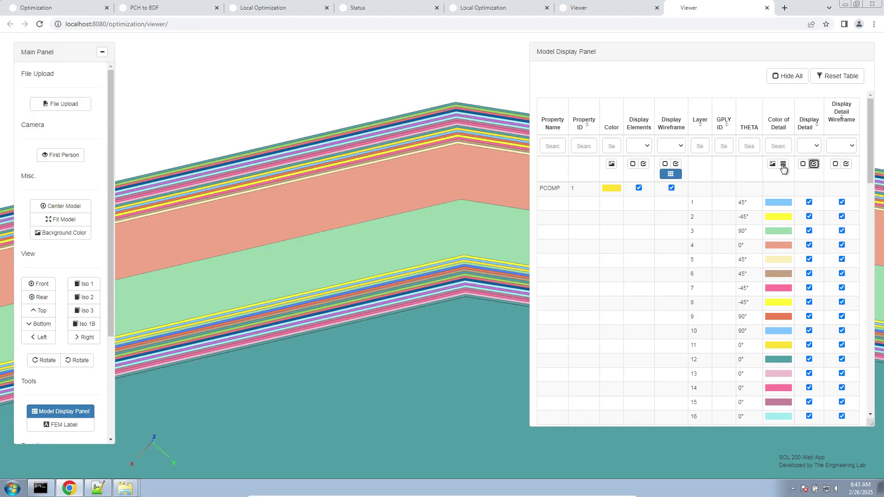
Assign one color to each unique ply angle of the updated tube and examine its layer stack.
left_click(783, 166)
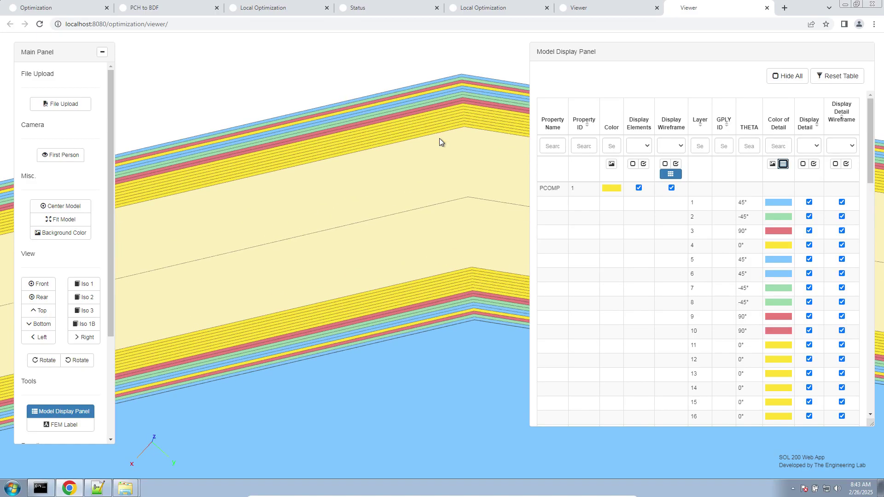
left_click_drag(388, 128, 405, 175)
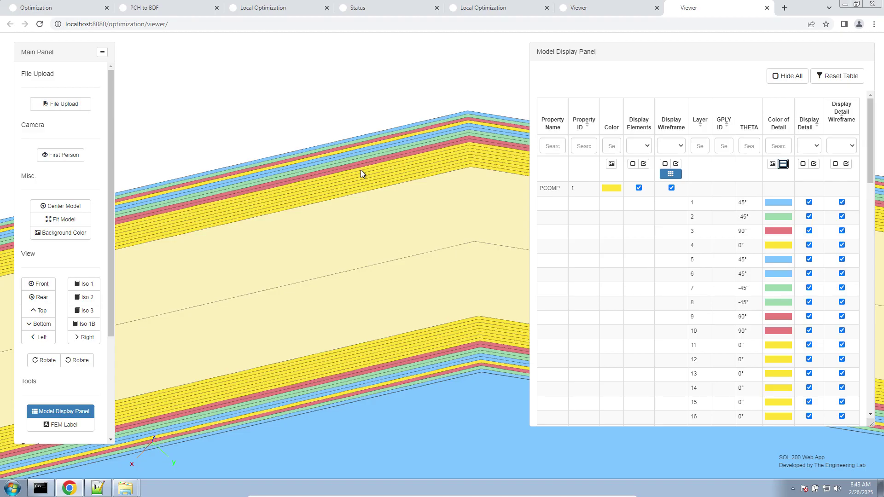
scroll(393, 166, "up", 2)
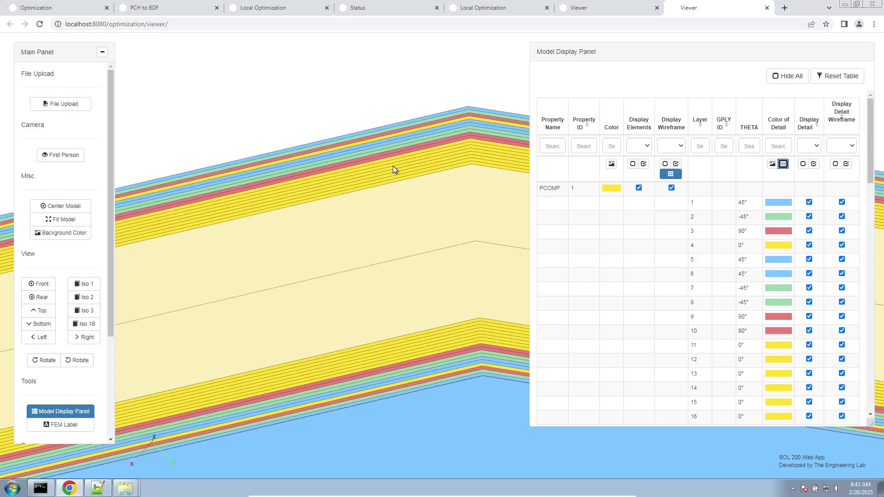